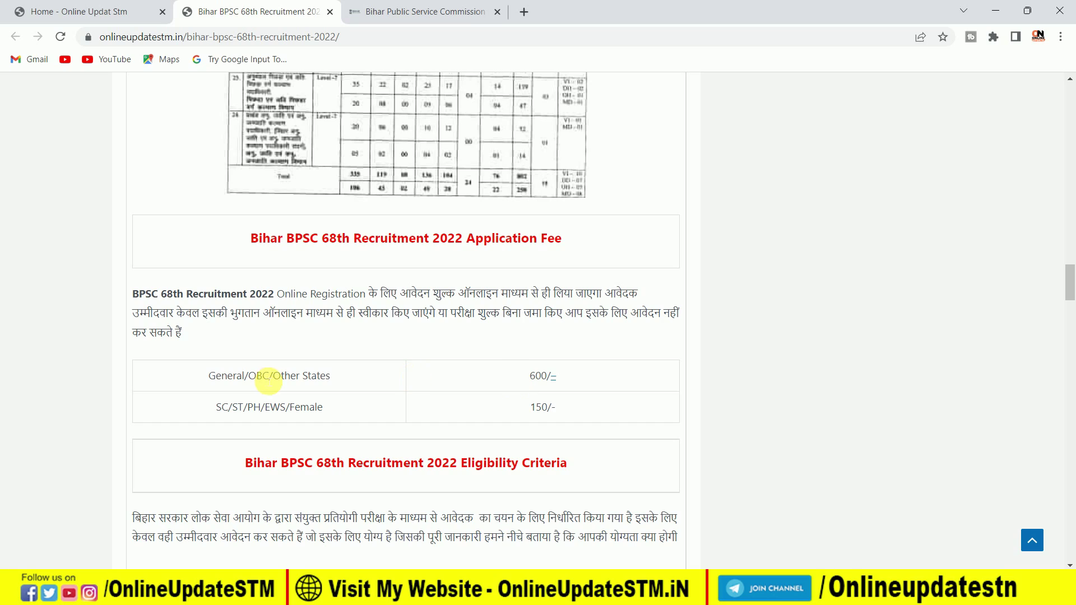
# - Open the Online Apply link from the Important Link table of the BPSC 68th Recruitment 2022 article and dismiss the translation prompt
pyautogui.scroll(-4, 381, 376)
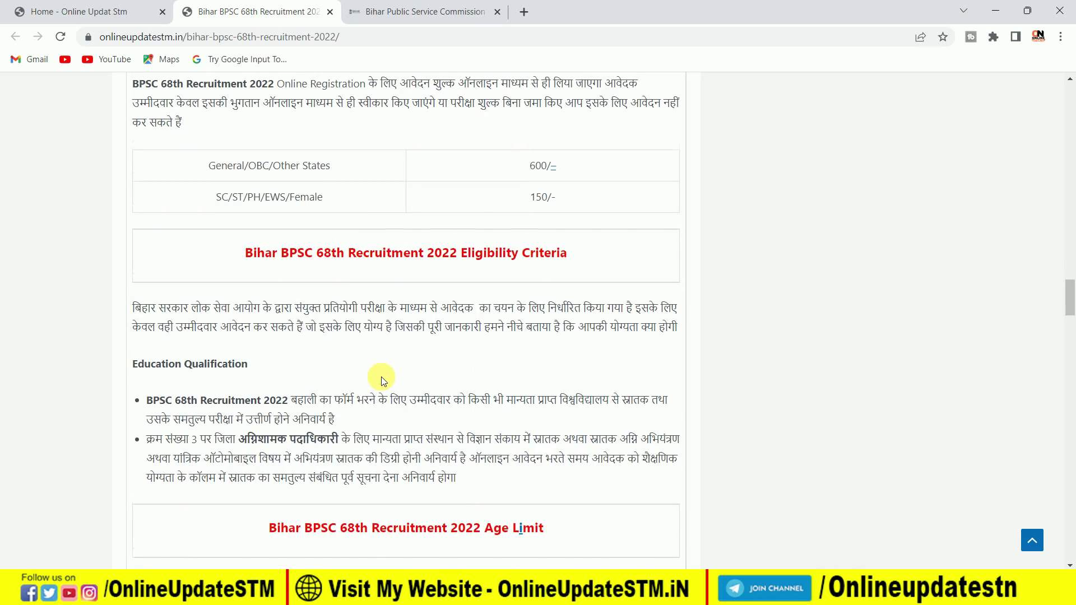
pyautogui.scroll(-4, 381, 376)
pyautogui.scroll(-9, 406, 361)
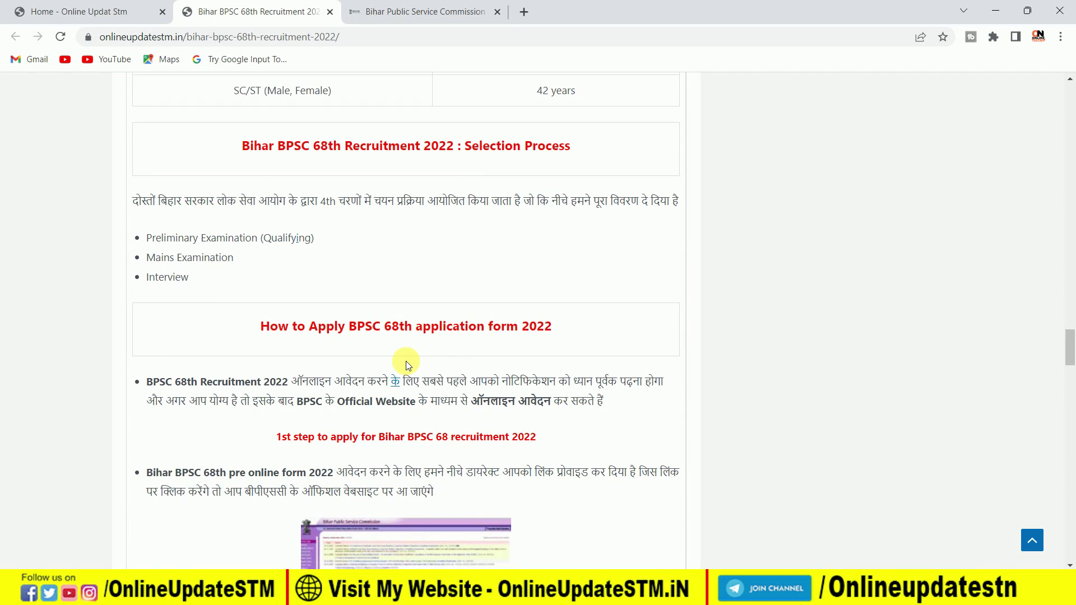
pyautogui.scroll(-10, 450, 260)
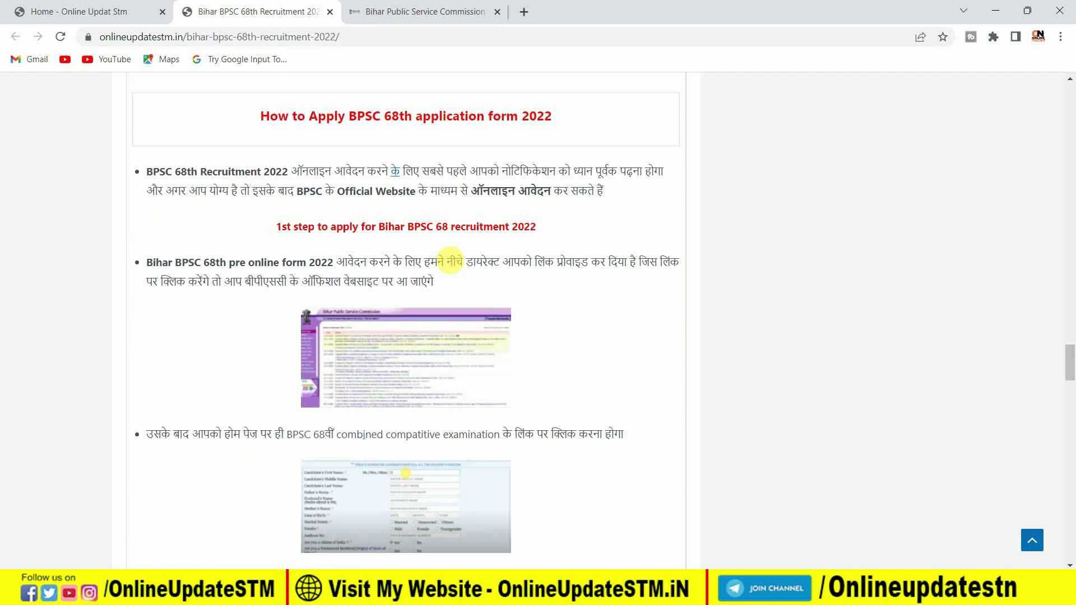
pyautogui.scroll(-8, 453, 263)
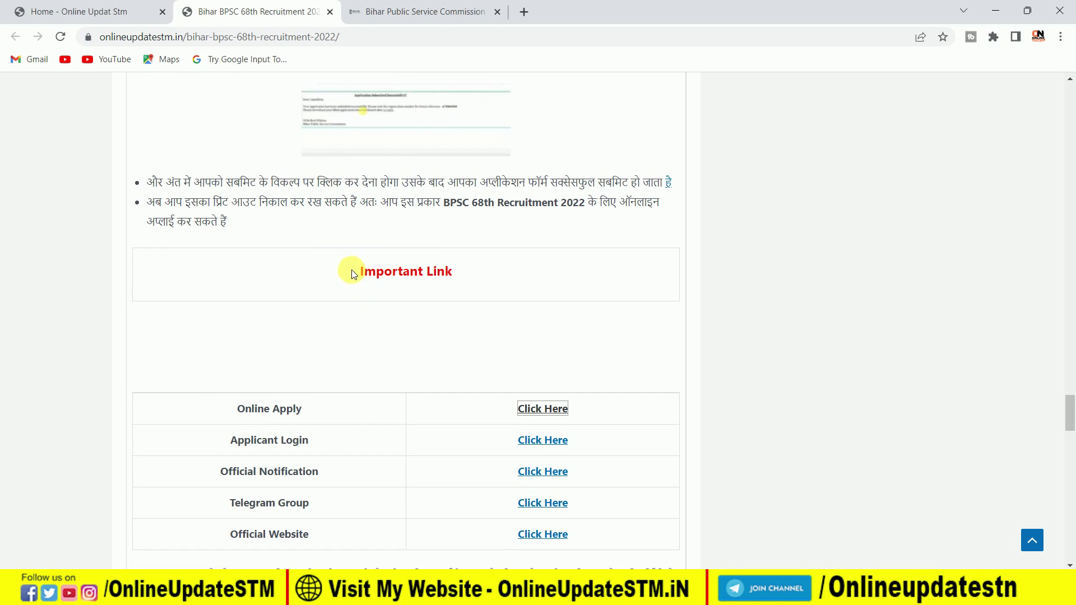
pyautogui.scroll(-2, 304, 409)
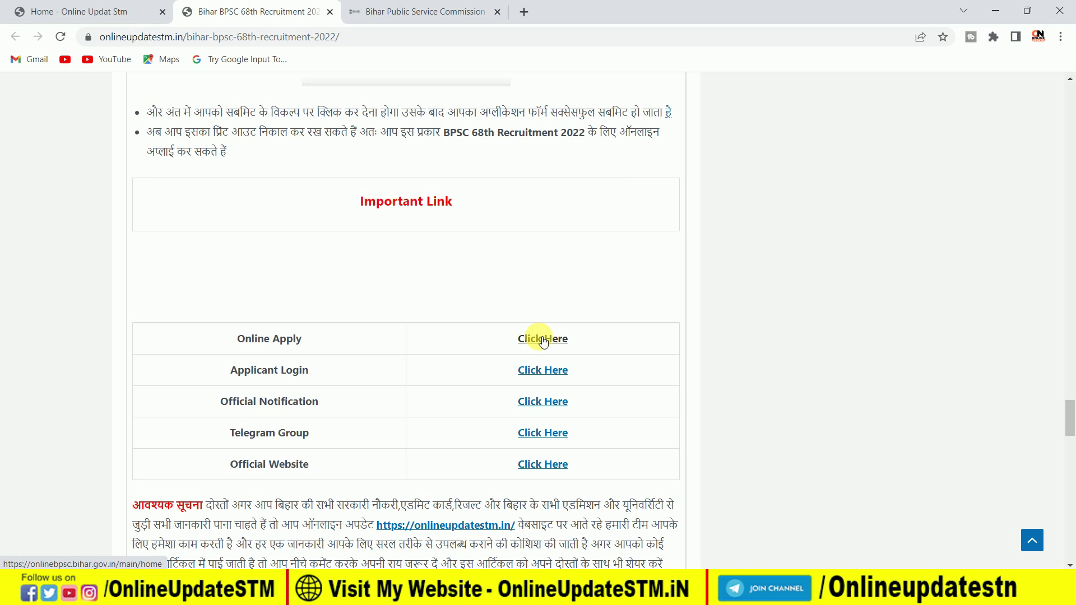
pyautogui.click(543, 339)
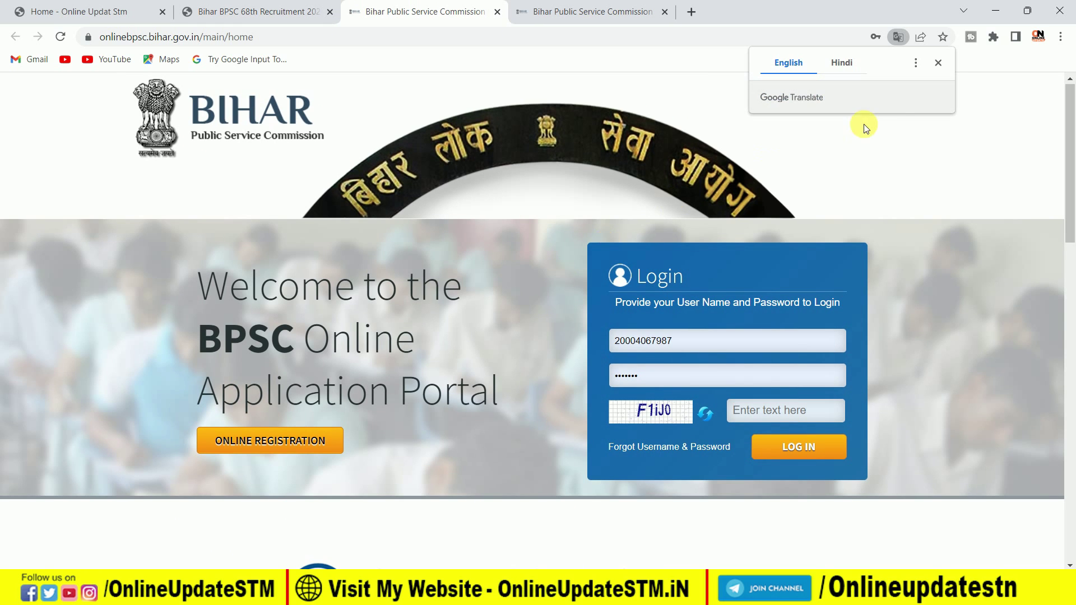
pyautogui.click(938, 63)
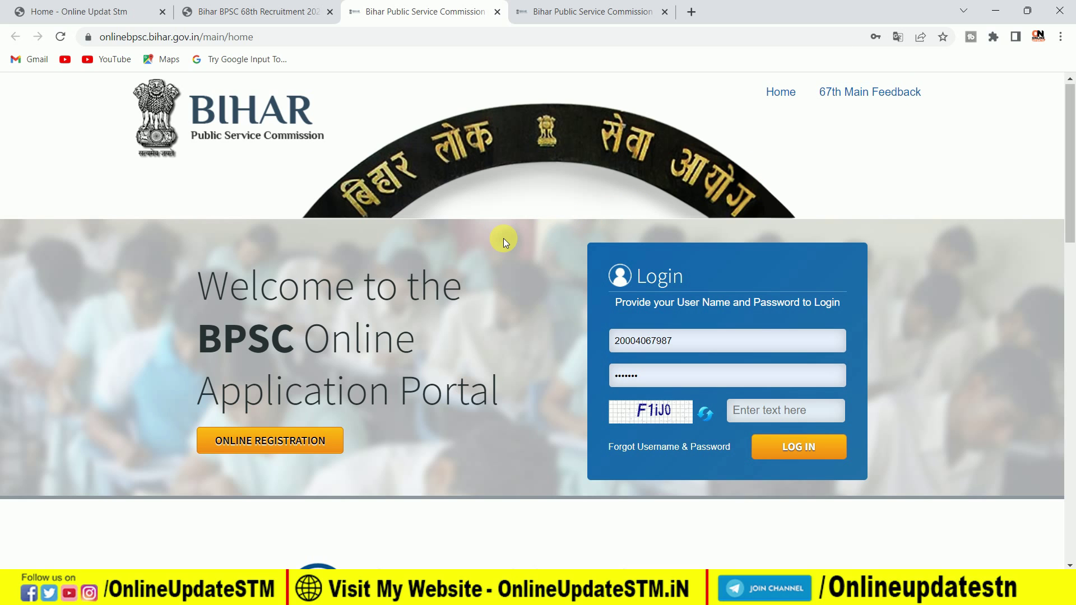
# - Open the online registration form for the 68th Combined Competitive Examination from the list of advertisements and posts
pyautogui.scroll(-5, 504, 242)
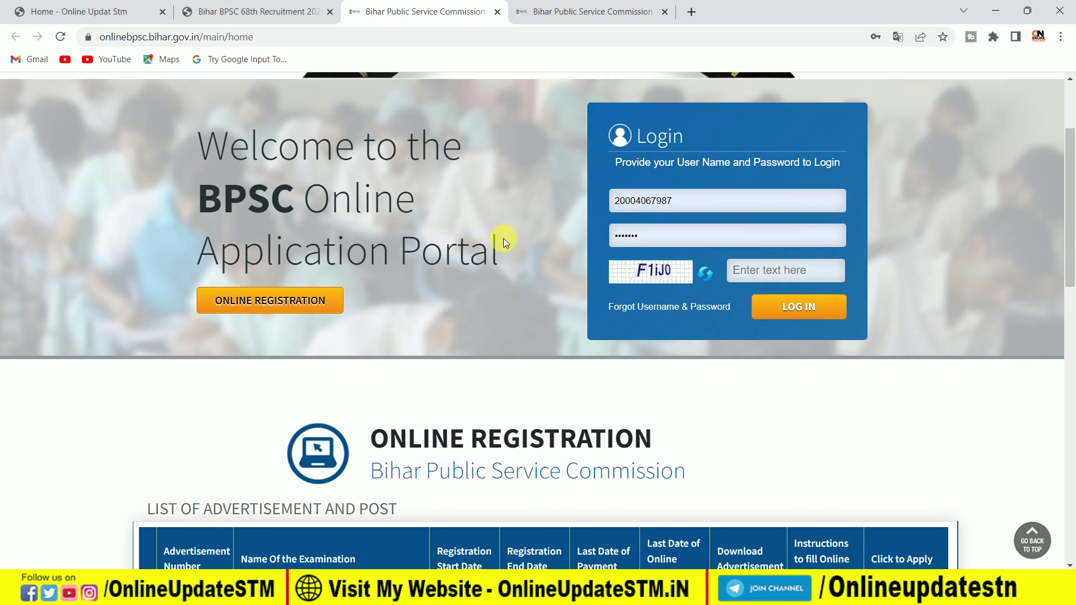
pyautogui.scroll(-1, 503, 239)
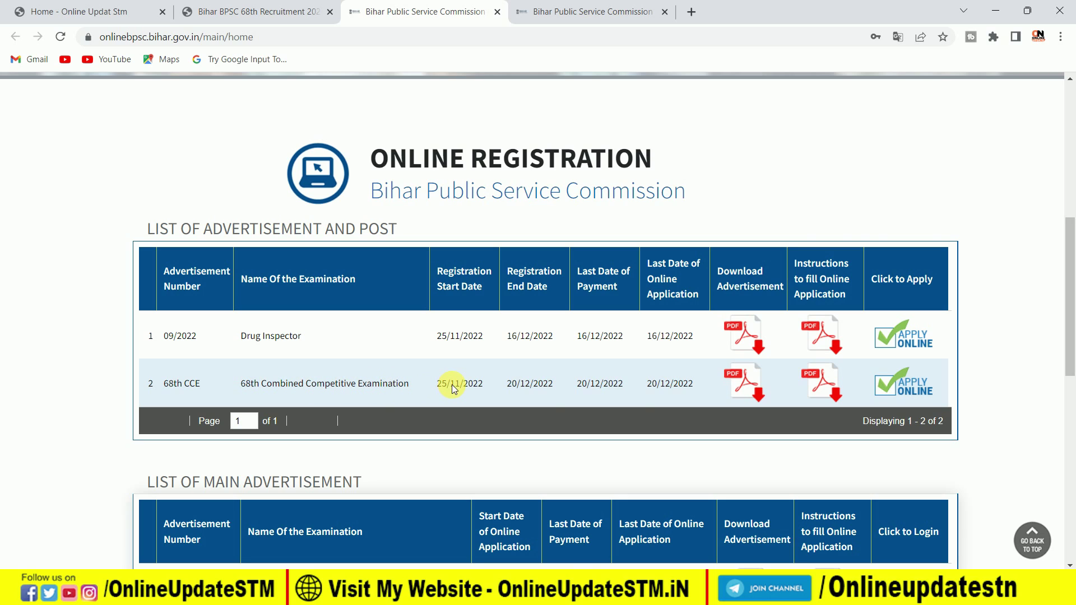
pyautogui.click(918, 393)
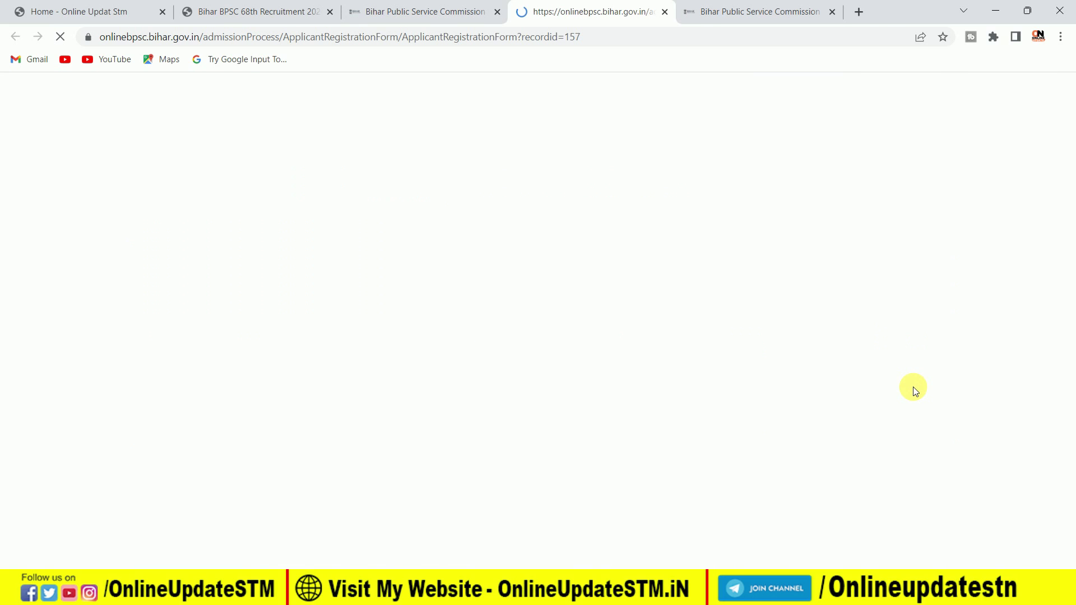
pyautogui.click(962, 265)
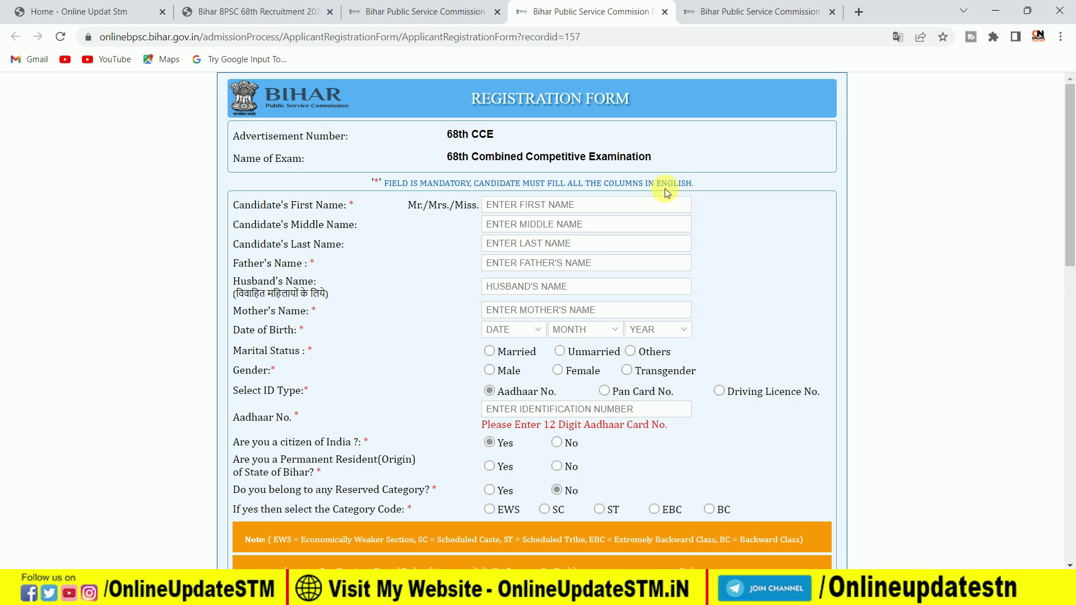
# - Fill in the candidate's date of birth by day, month and year, and close the list of eligible posts
pyautogui.scroll(-1, 665, 188)
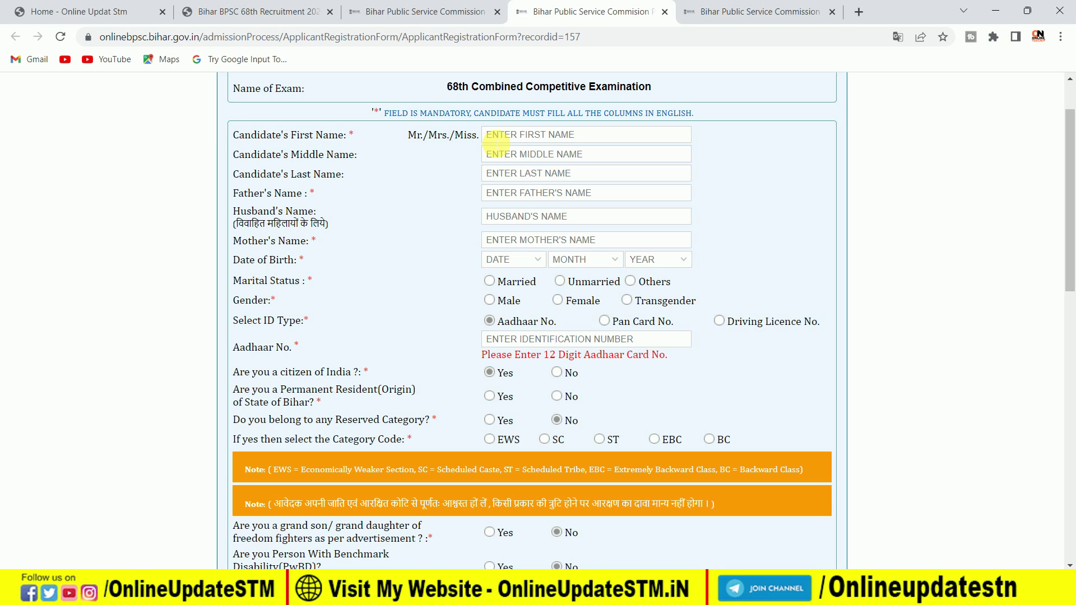
pyautogui.click(500, 134)
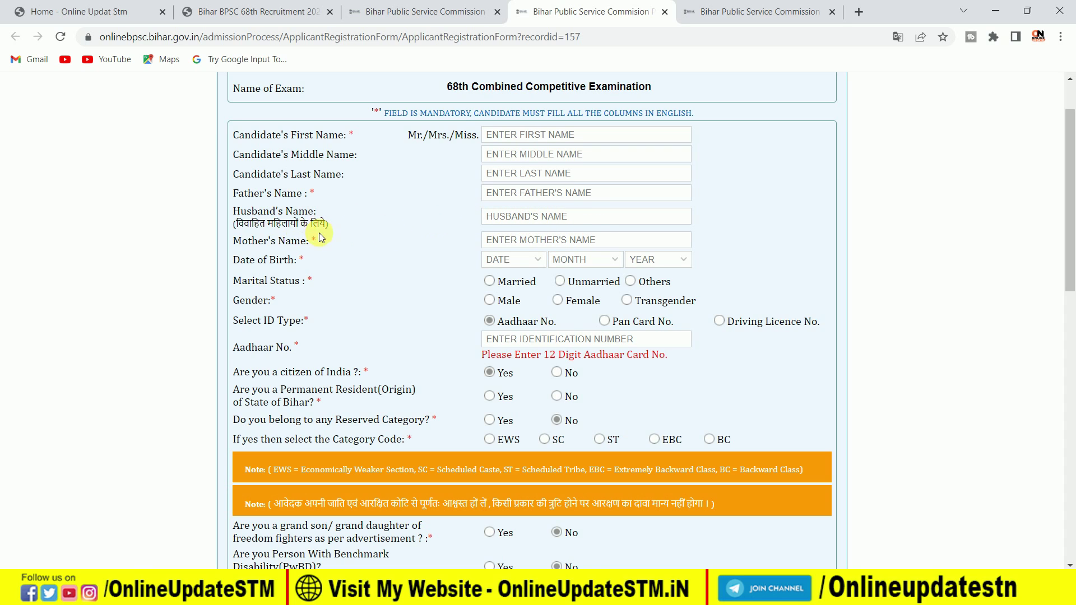
pyautogui.click(512, 258)
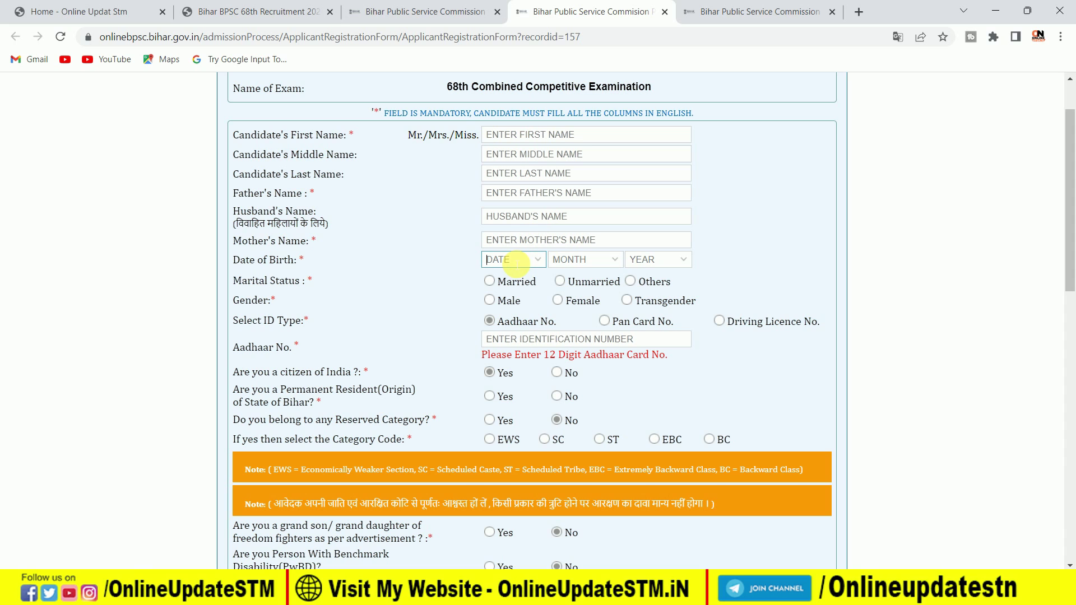
pyautogui.click(540, 261)
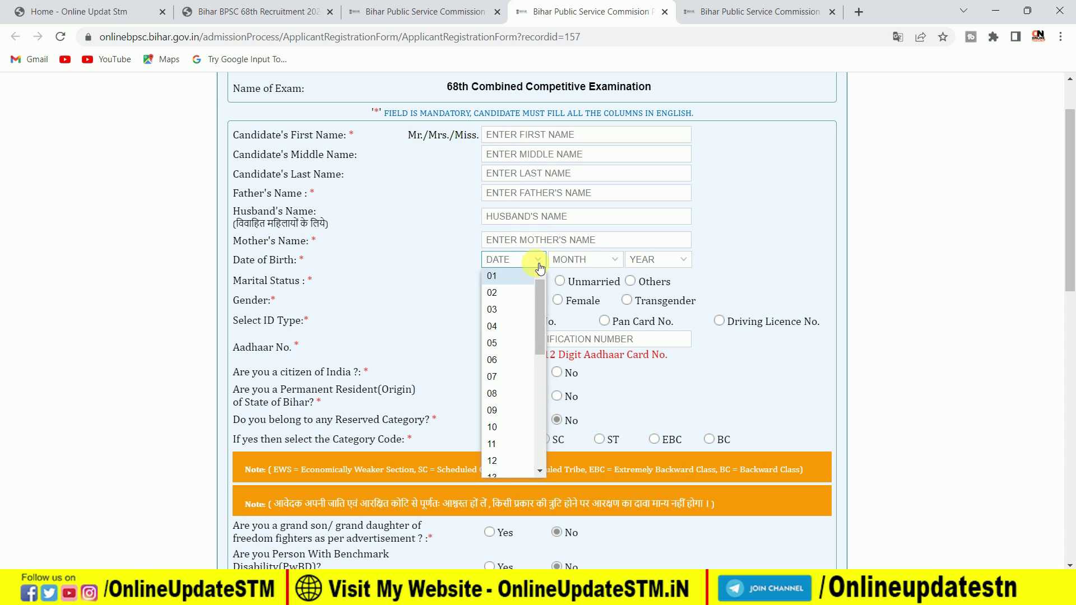
pyautogui.click(508, 336)
pyautogui.click(615, 260)
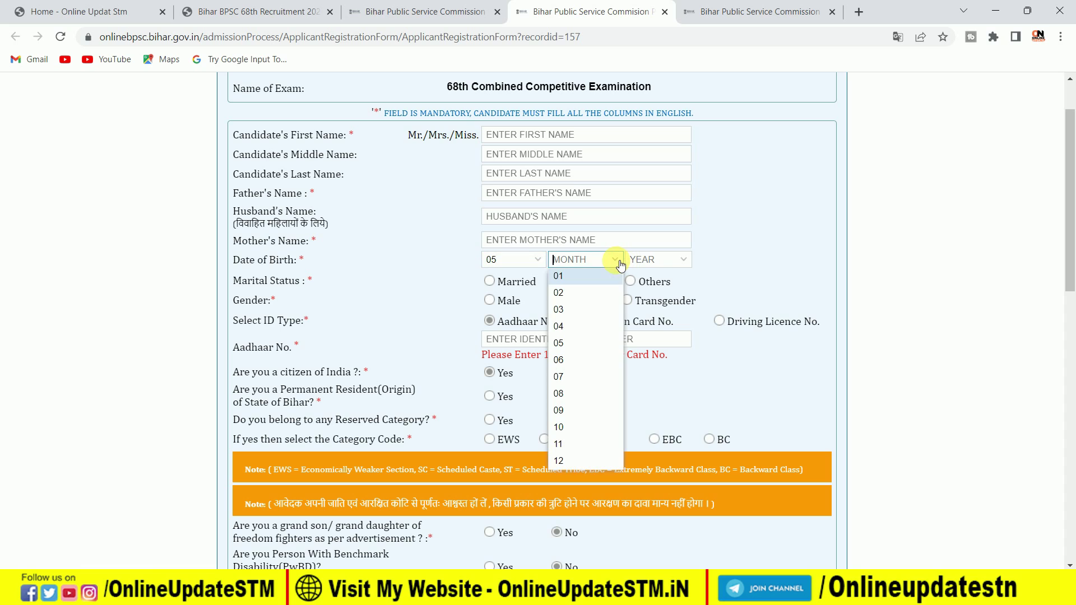
pyautogui.click(586, 277)
pyautogui.click(680, 260)
pyautogui.scroll(-5, 667, 336)
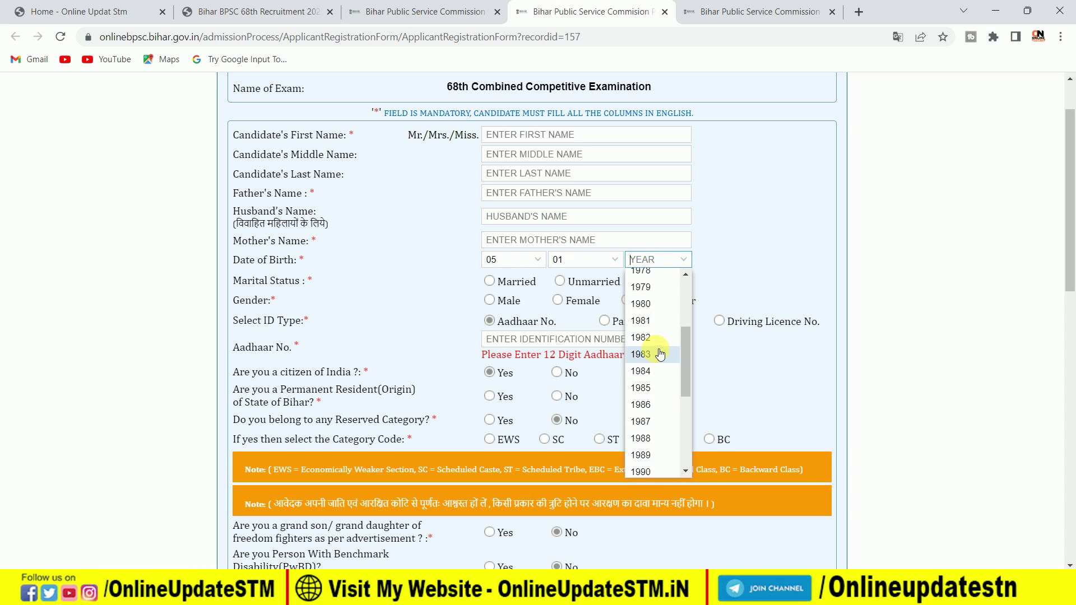
pyautogui.scroll(-1, 658, 364)
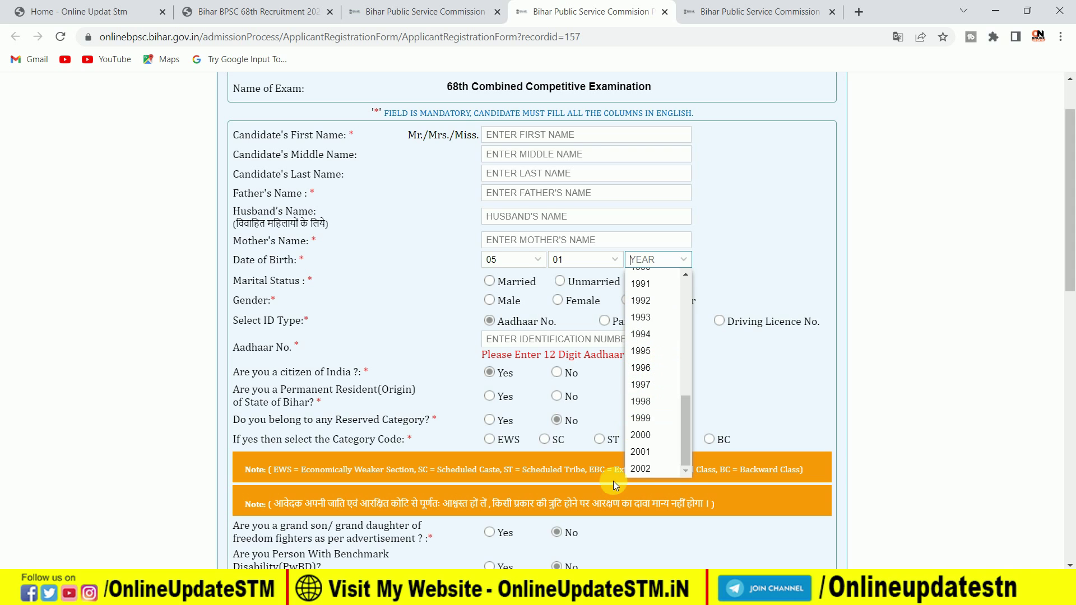
pyautogui.click(642, 452)
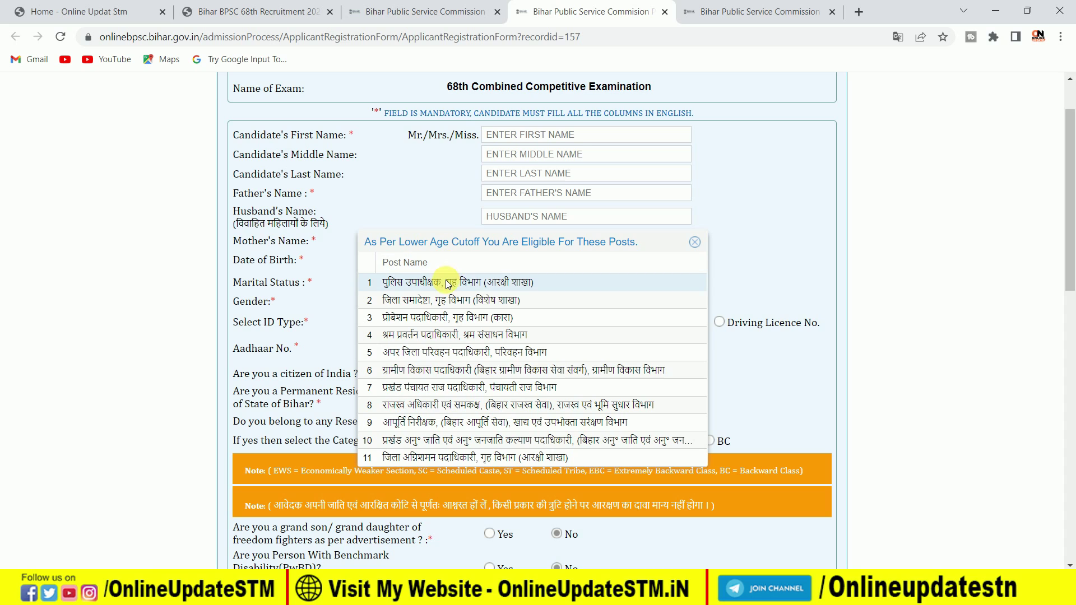
pyautogui.click(695, 243)
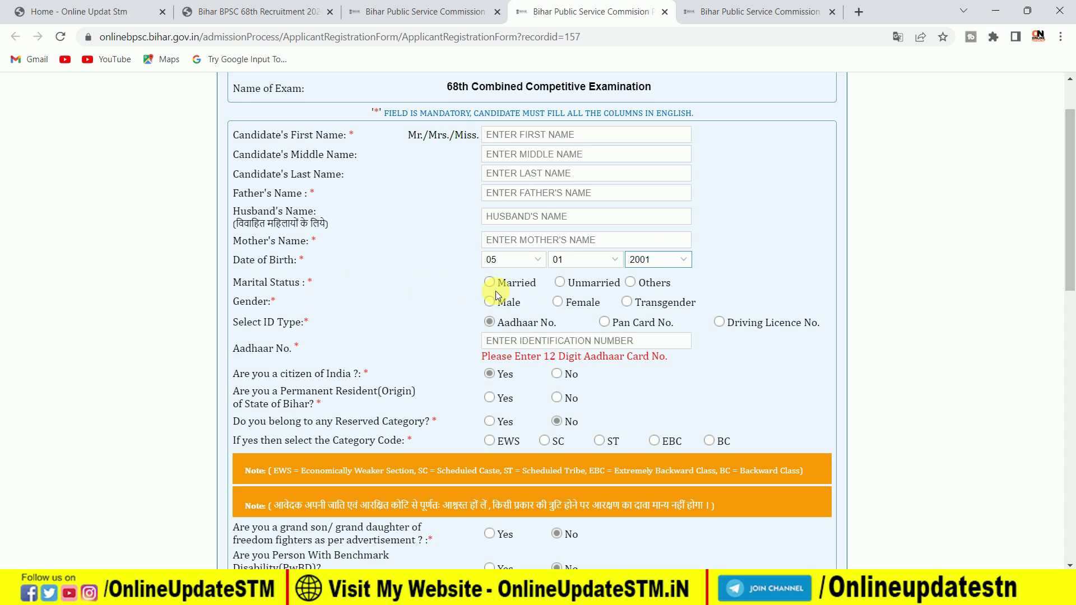
# - Set the marital status to Unmarried, the gender to Male, and permanent resident of the State of Bihar to Yes
pyautogui.click(560, 283)
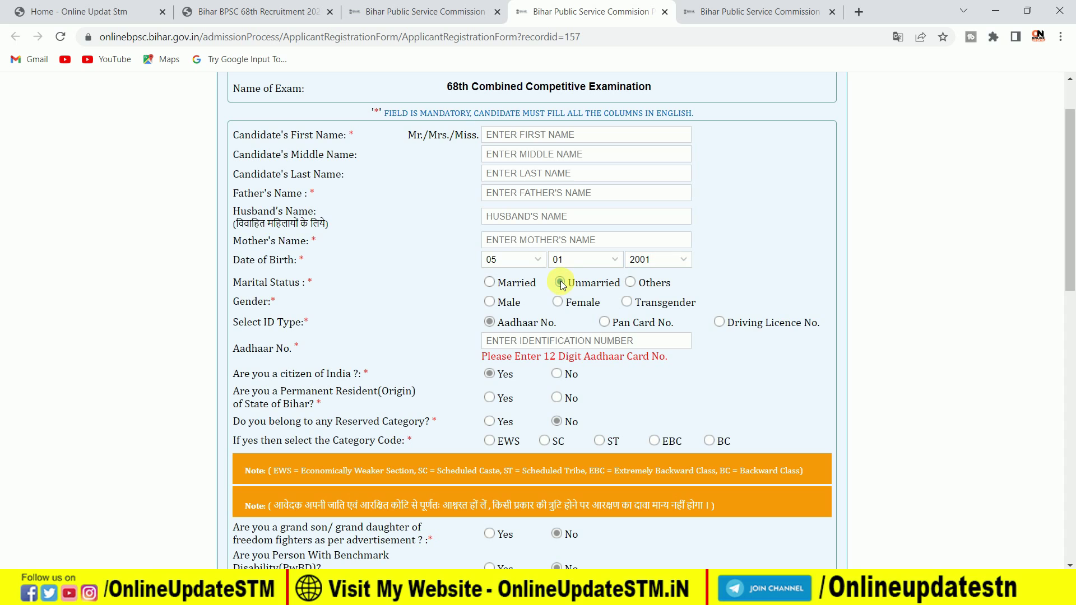
pyautogui.click(489, 301)
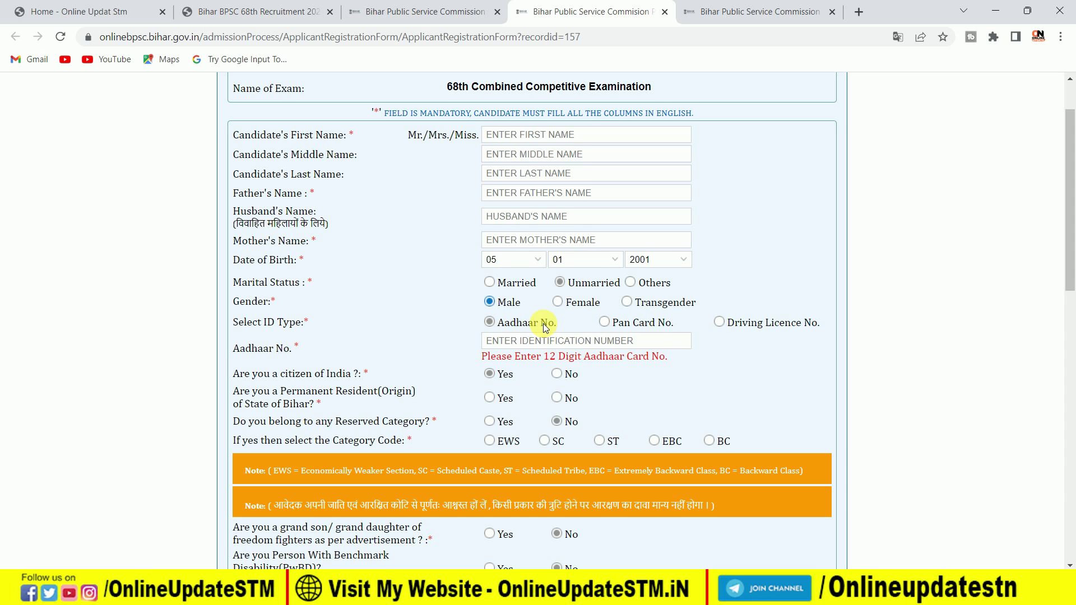
pyautogui.scroll(-3, 552, 392)
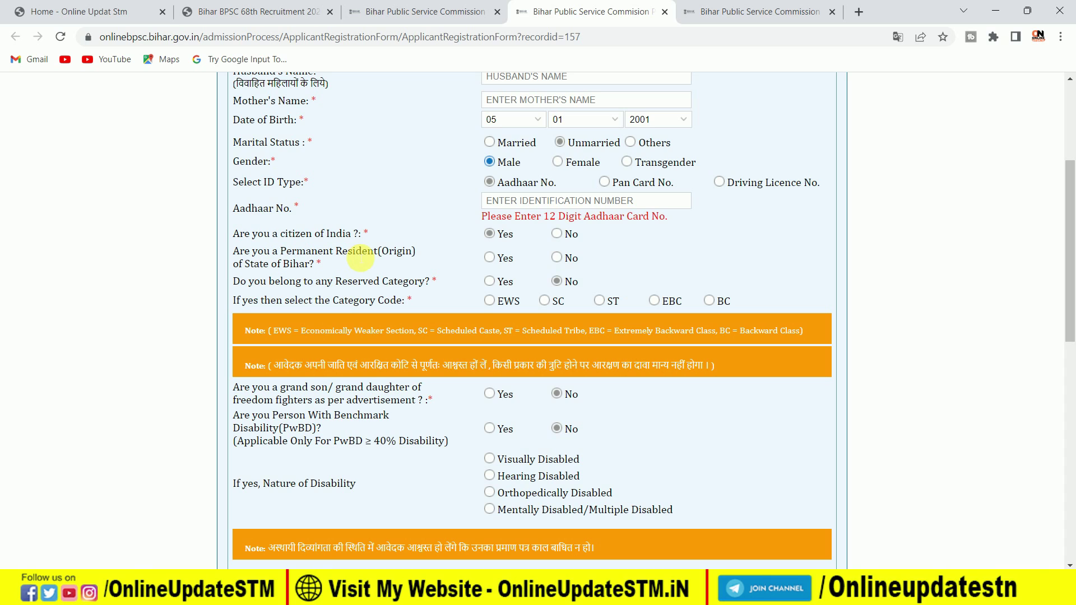
pyautogui.click(487, 259)
# - Answer Yes to belonging to a reserved category, choose category code BC, and enter SUDHI as the caste name
pyautogui.scroll(-1, 566, 255)
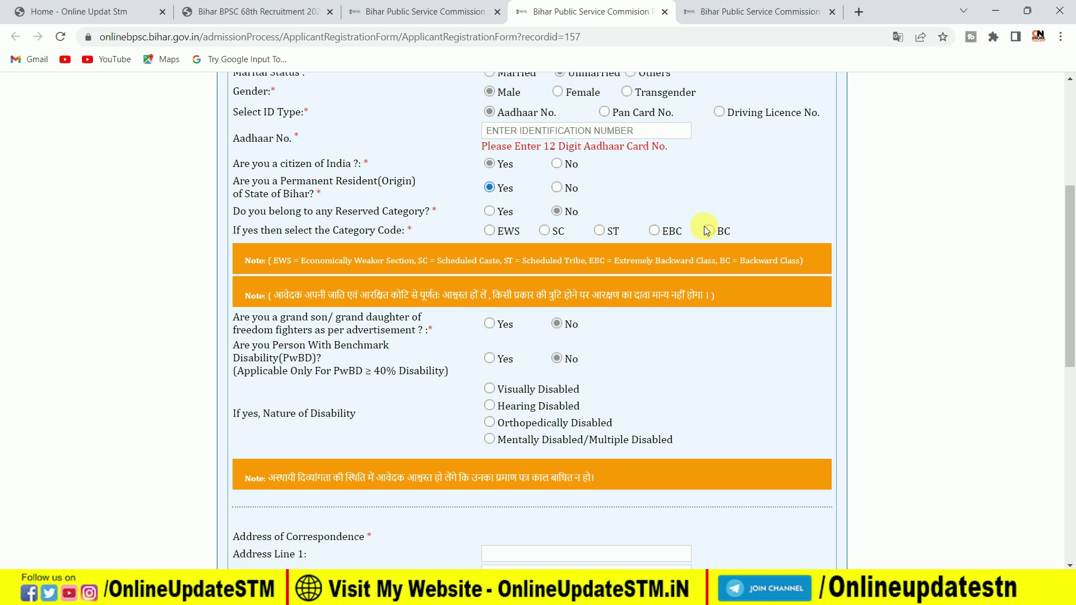
pyautogui.click(492, 211)
pyautogui.click(708, 231)
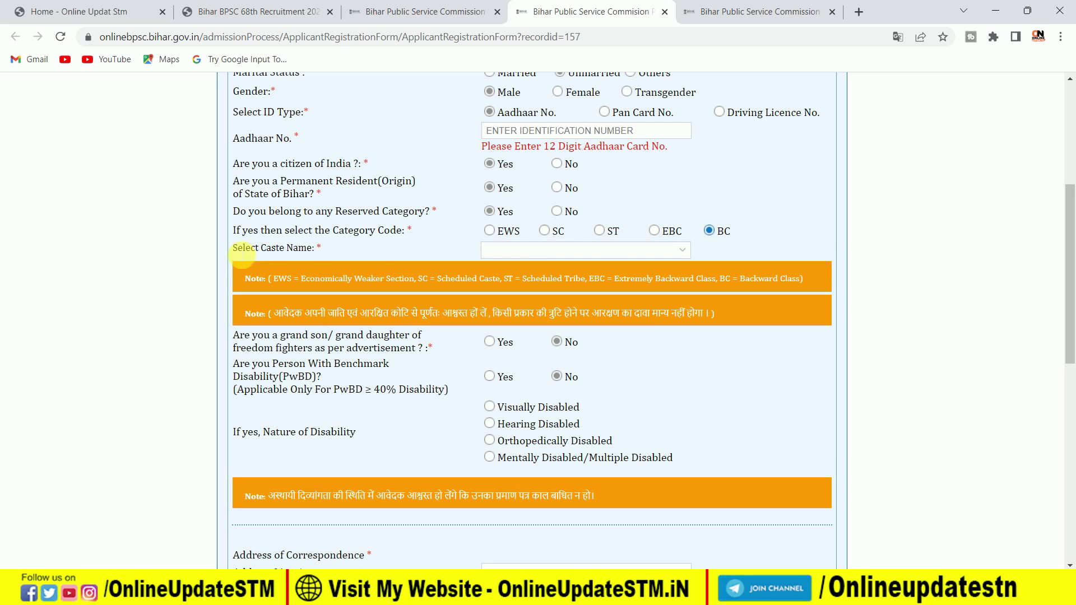
pyautogui.click(511, 258)
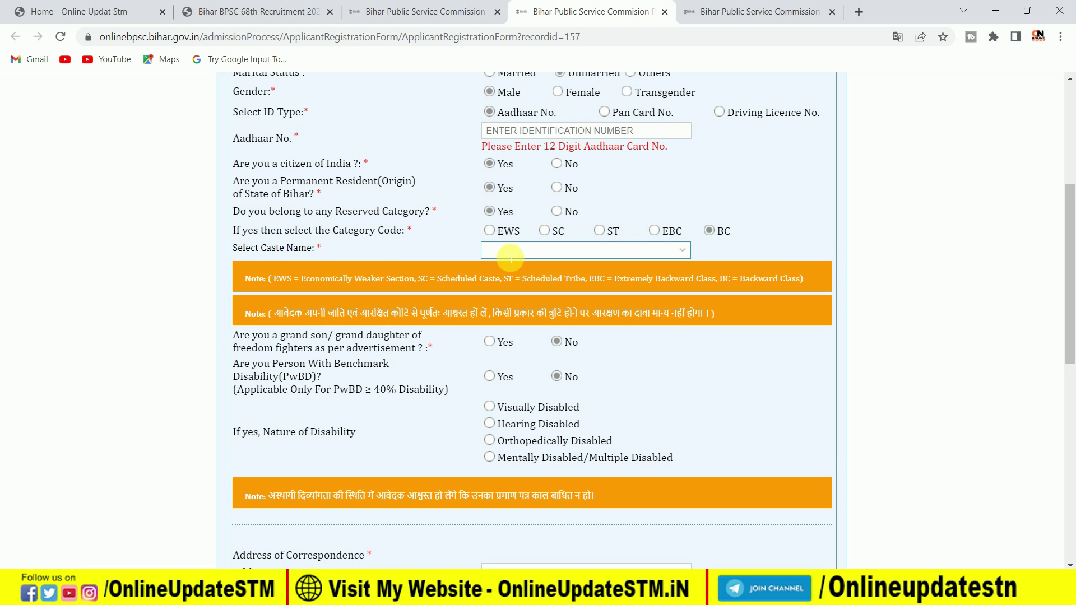
pyautogui.write('SU')
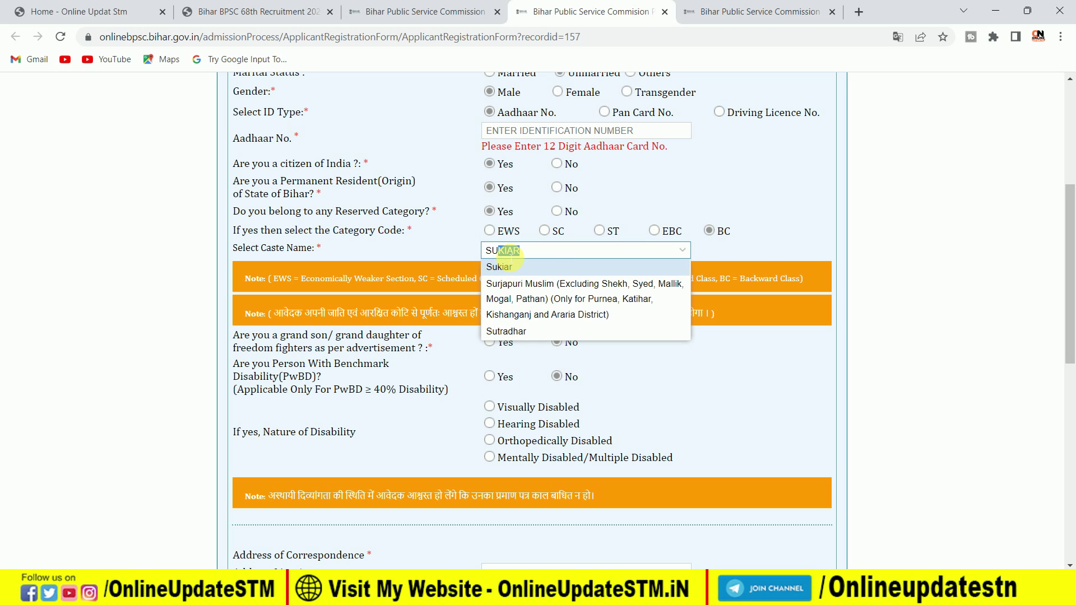
pyautogui.write('DHI')
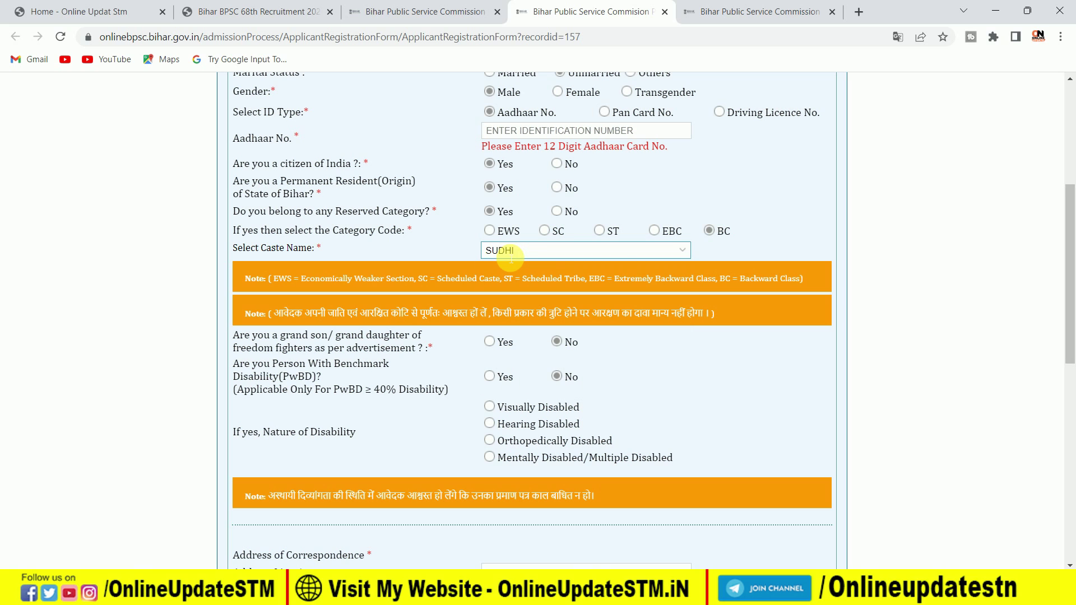
# - Enter VILL, PO and PS on the three lines of the correspondence address and set its state to BIHAR
pyautogui.scroll(-4, 615, 256)
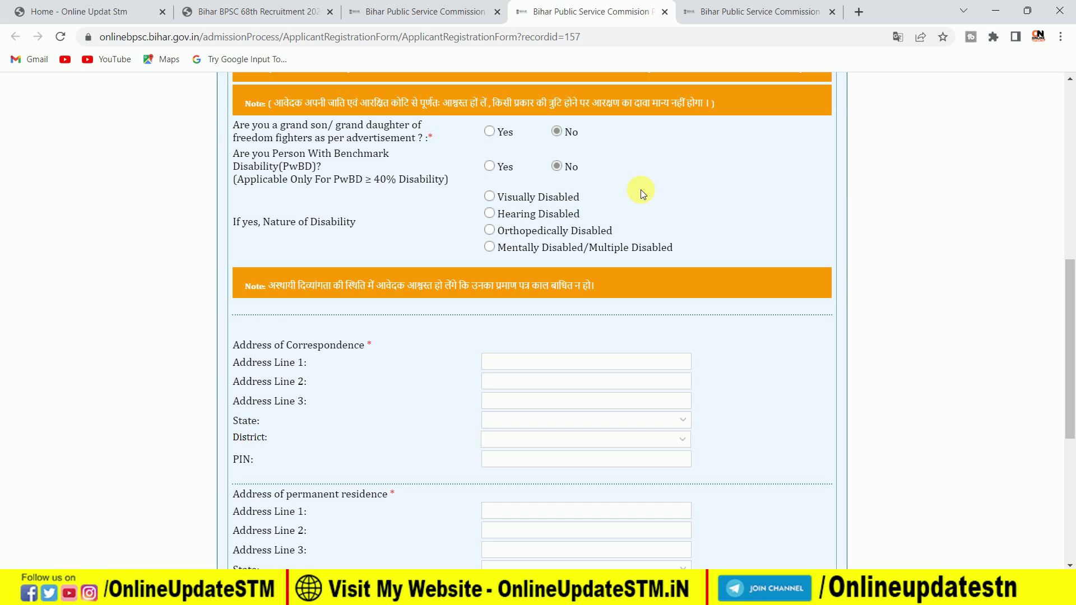
pyautogui.scroll(-3, 640, 189)
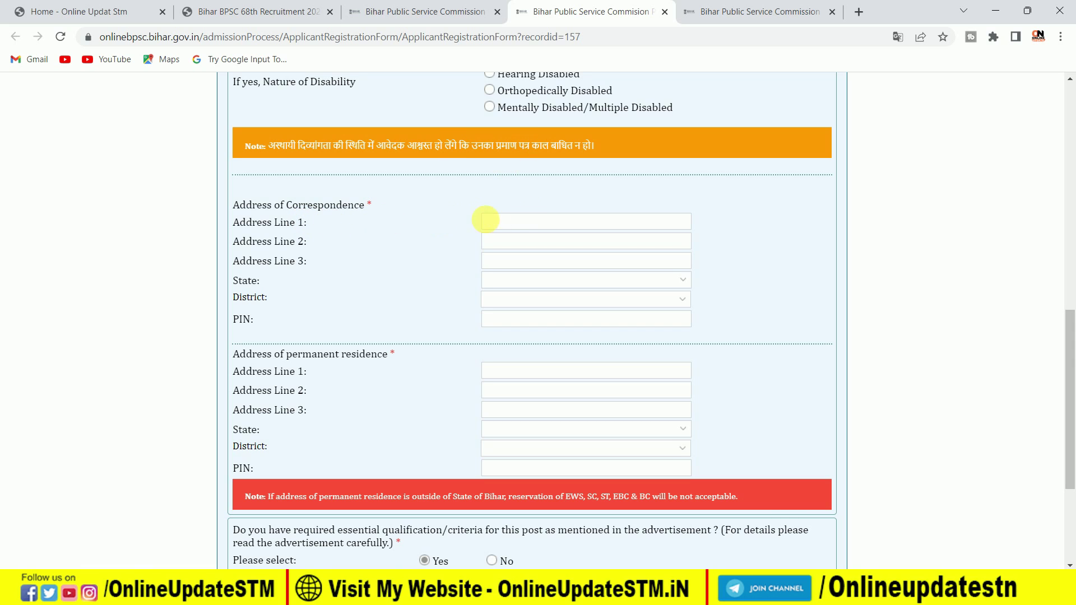
pyautogui.click(510, 220)
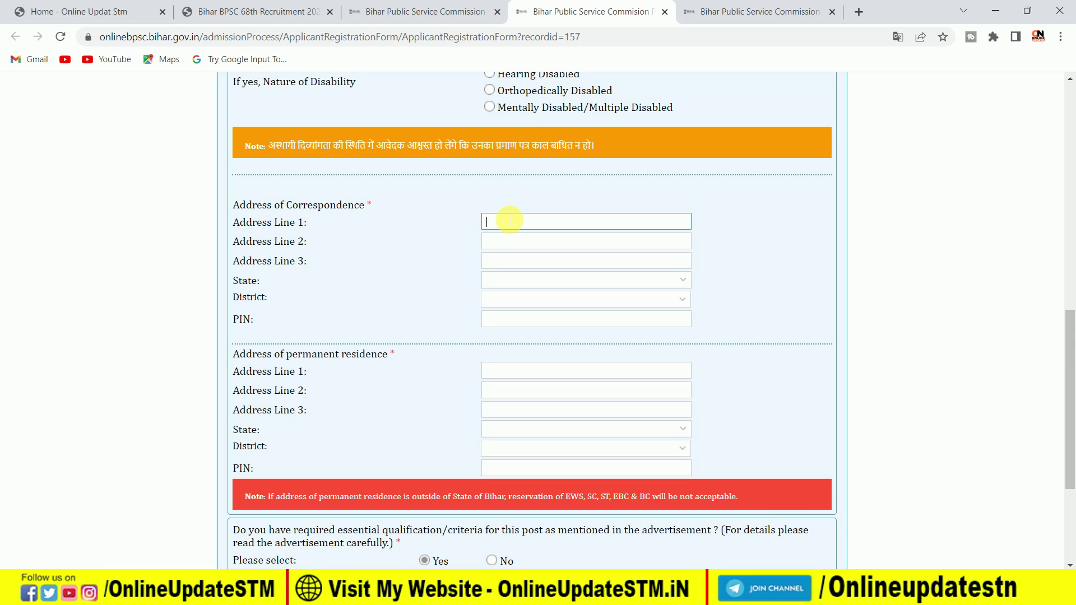
pyautogui.press('Tab')
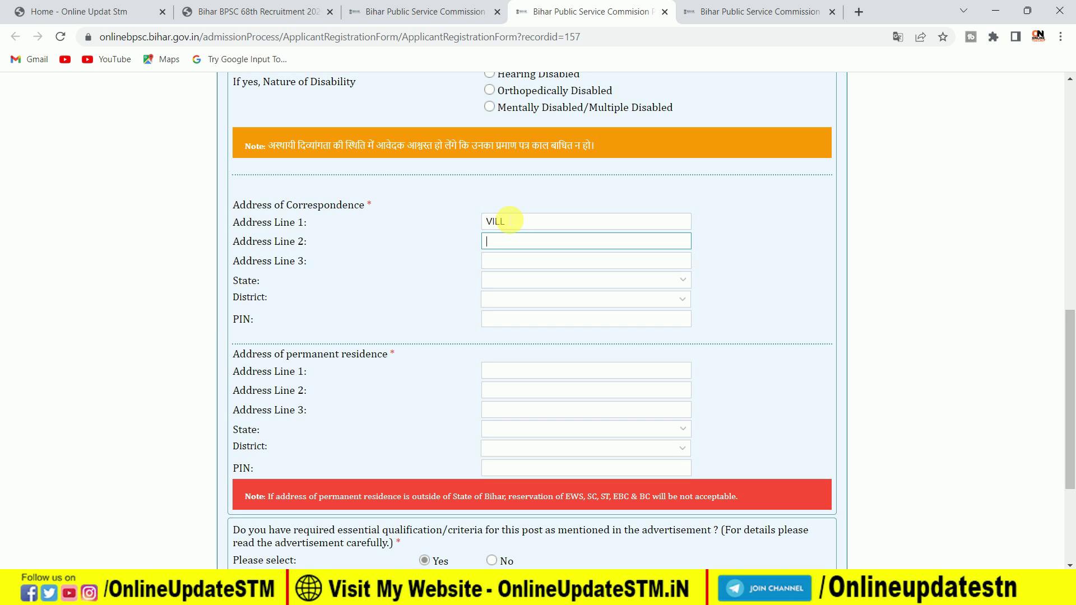
pyautogui.press('Tab')
pyautogui.write('P')
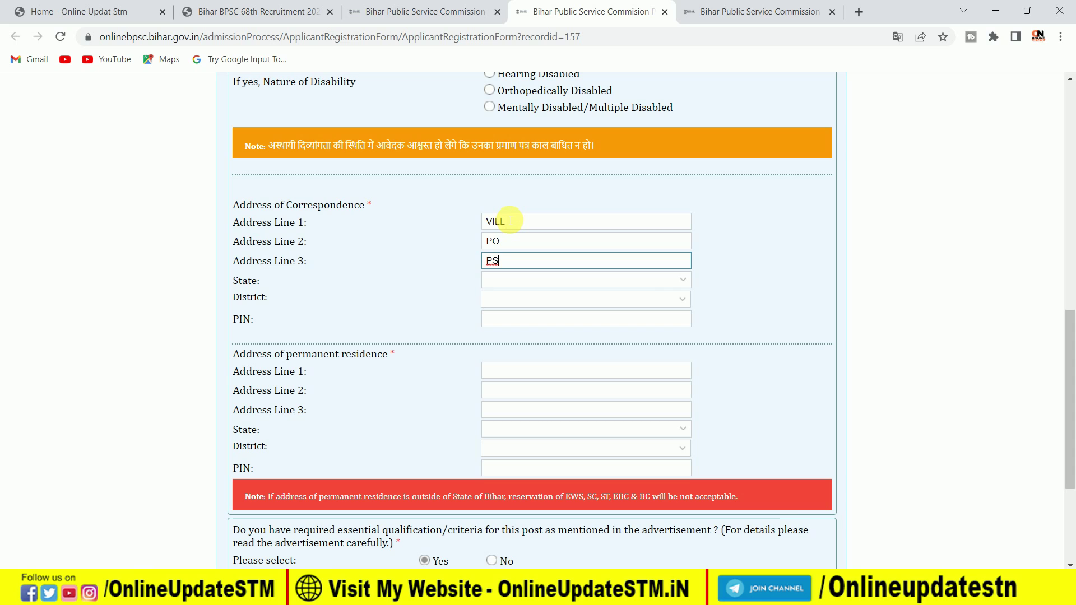
pyautogui.press('Tab')
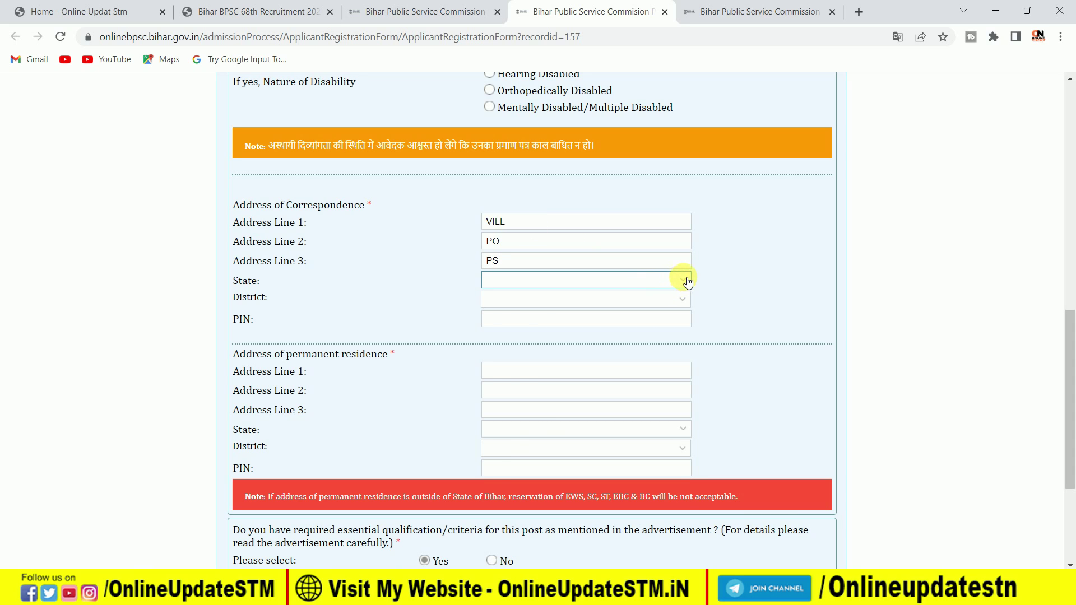
pyautogui.click(688, 282)
pyautogui.click(514, 362)
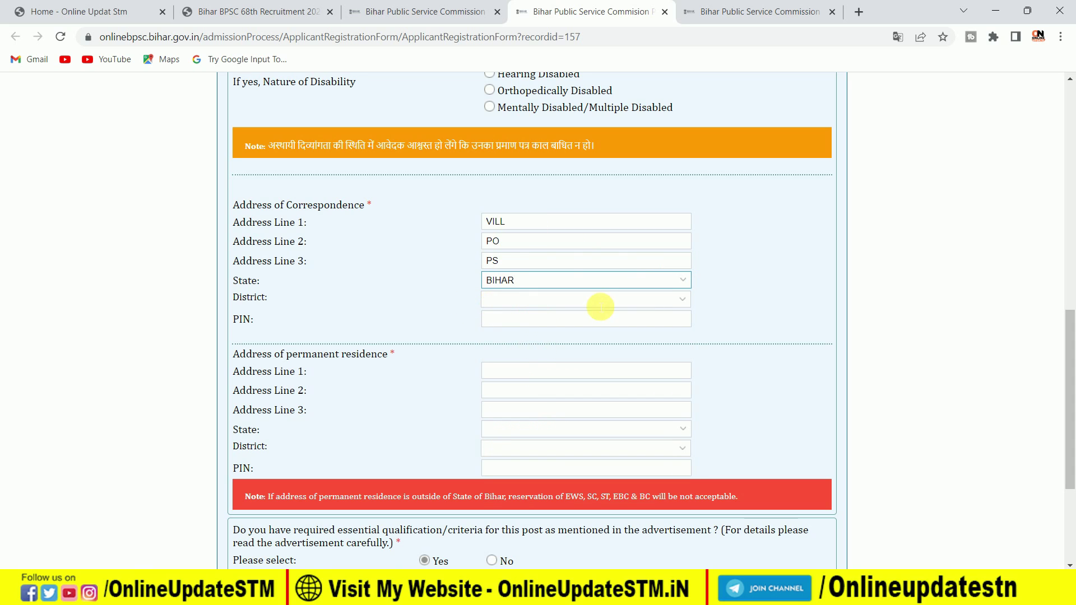
# - Set the district of the correspondence address to SITAMARHI
pyautogui.click(679, 303)
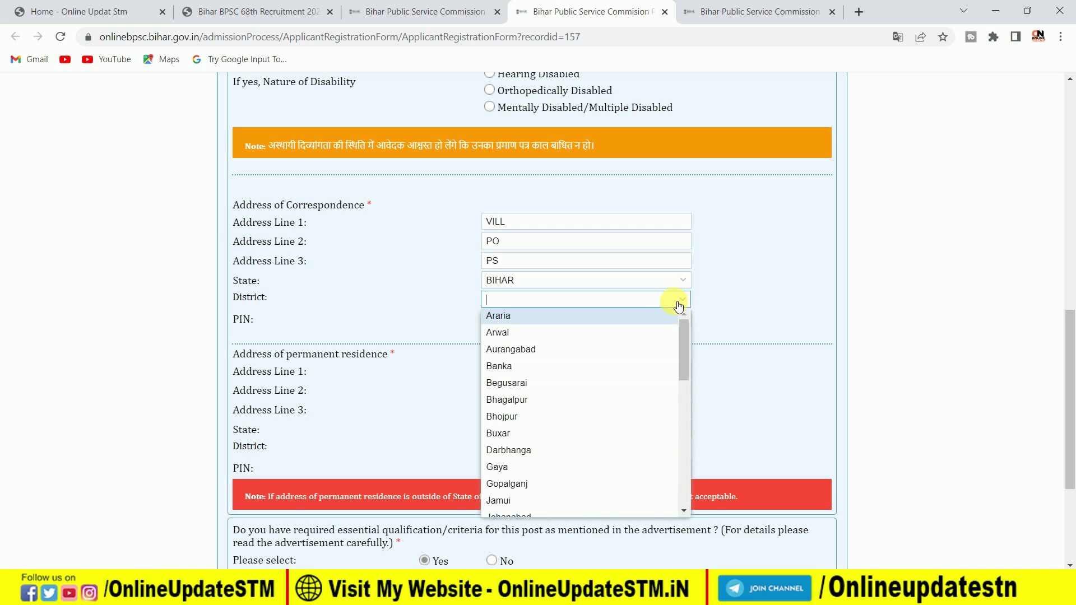
pyautogui.scroll(-5, 544, 392)
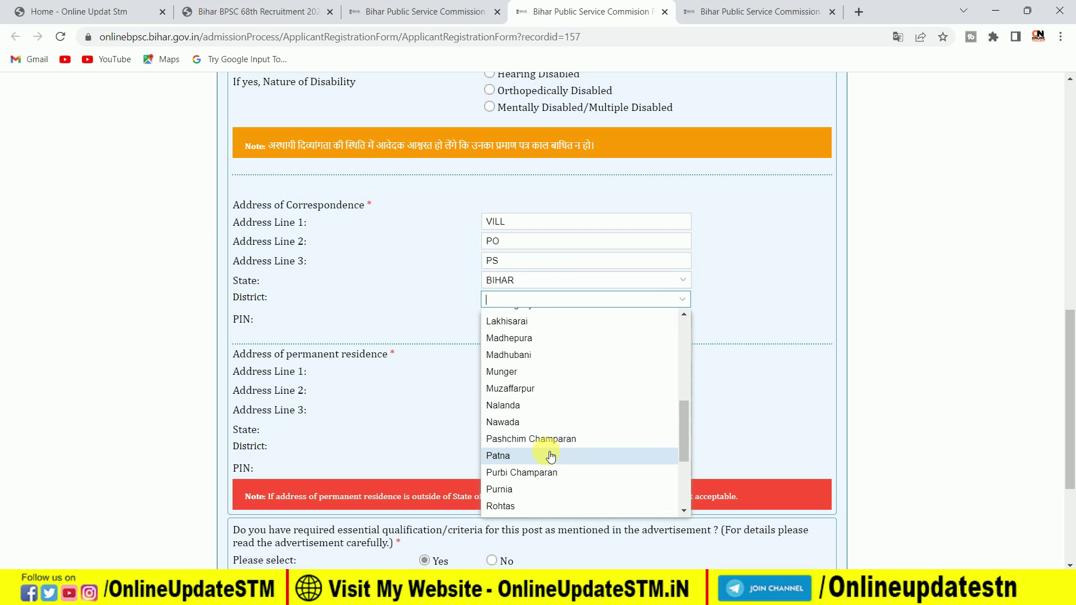
pyautogui.scroll(-3, 550, 457)
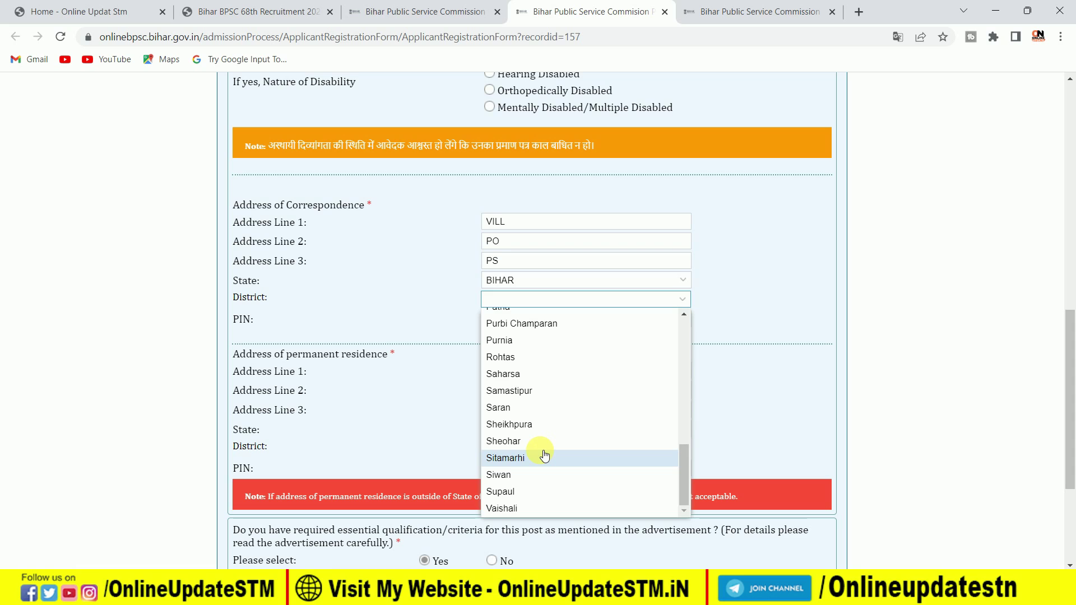
pyautogui.click(545, 456)
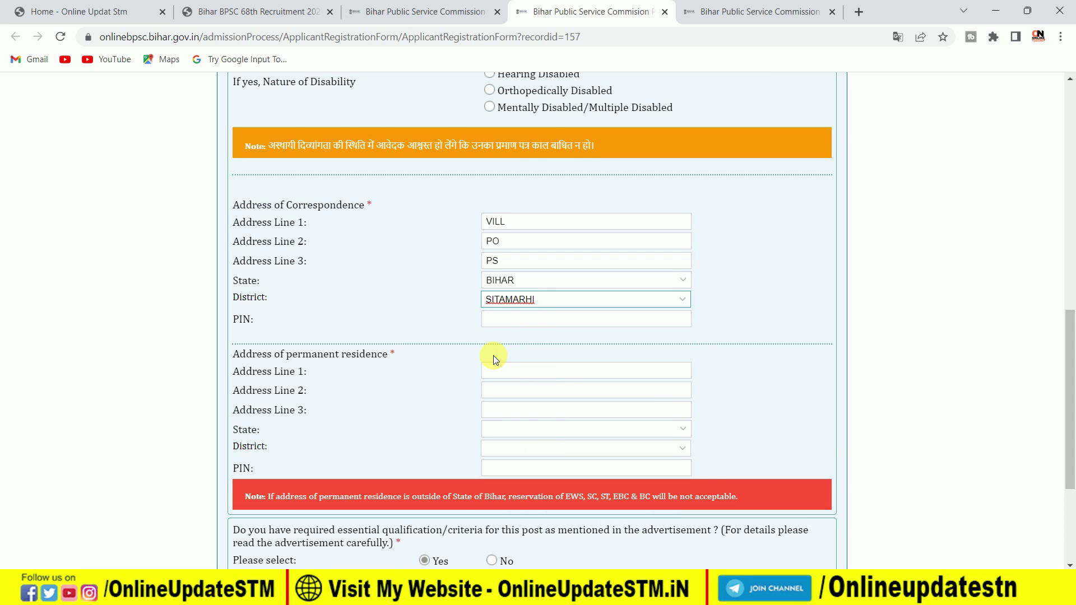
pyautogui.scroll(-1, 493, 355)
pyautogui.scroll(1, 397, 319)
pyautogui.scroll(-1, 616, 348)
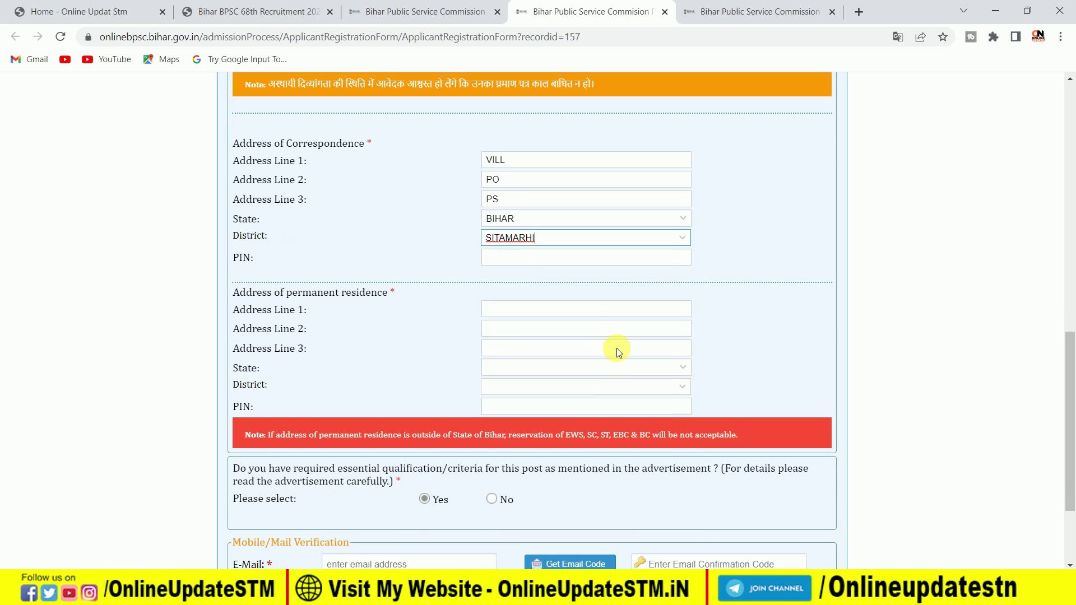
pyautogui.scroll(-2, 621, 351)
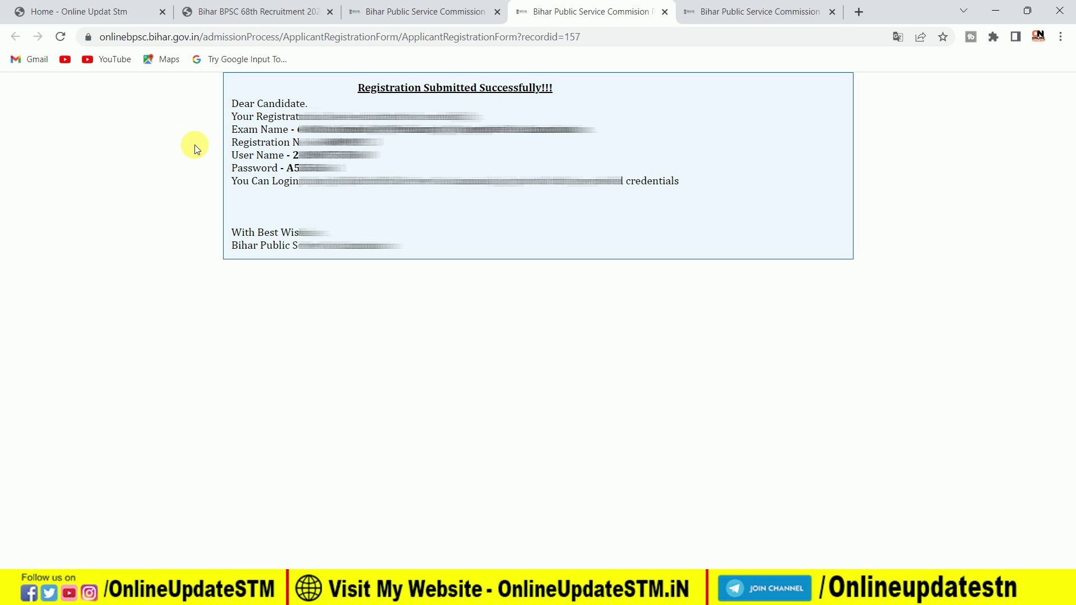
# - Open the Online Apply link on the BPSC 68th recruitment article and go to the candidate's portal page
pyautogui.hotkey('ctrl', 'pageup')
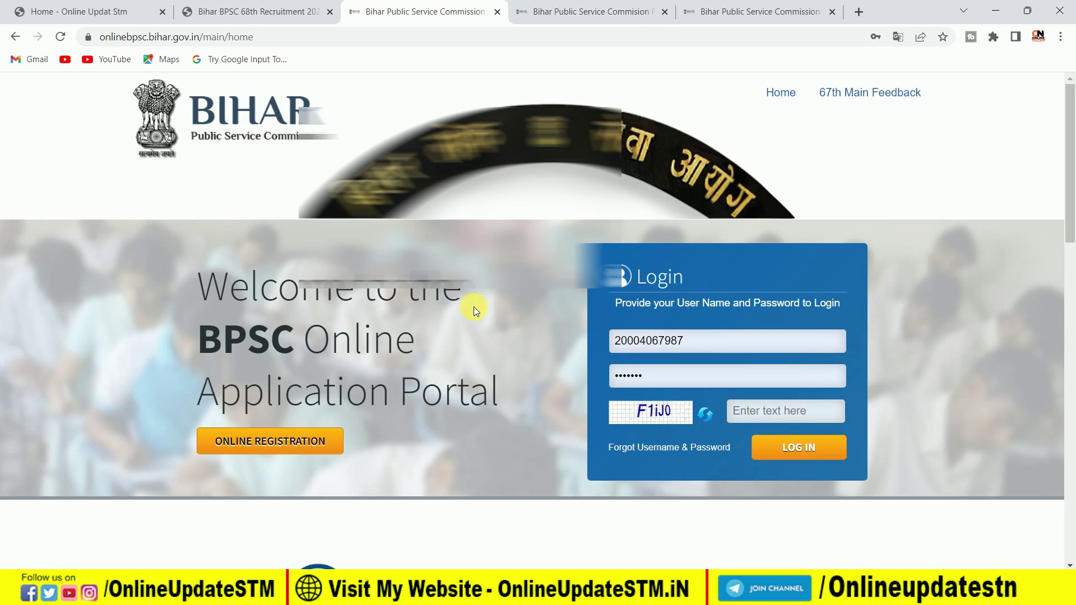
pyautogui.click(263, 11)
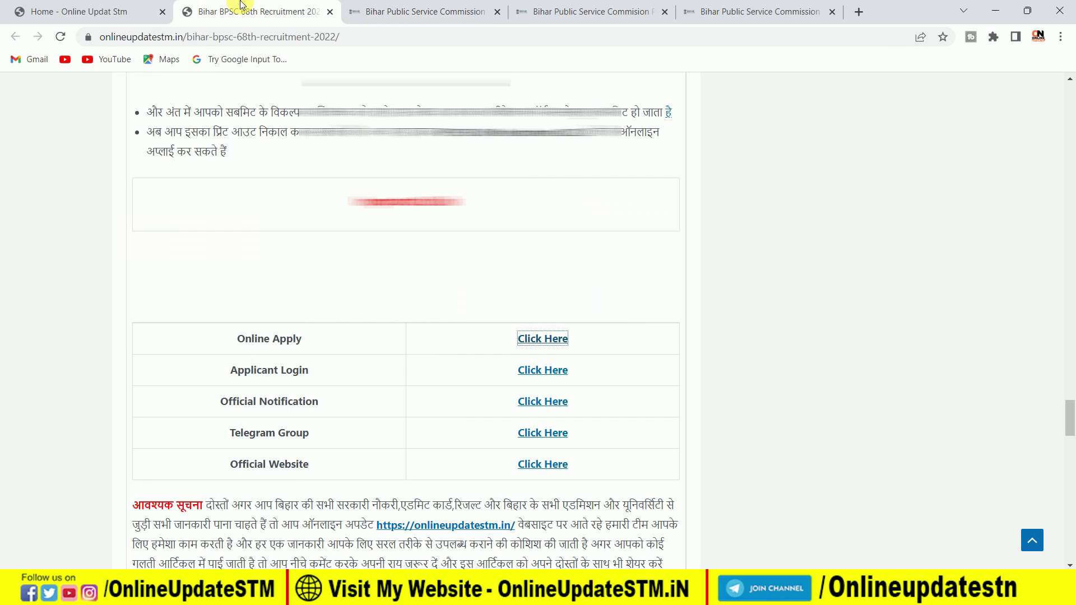
pyautogui.click(551, 346)
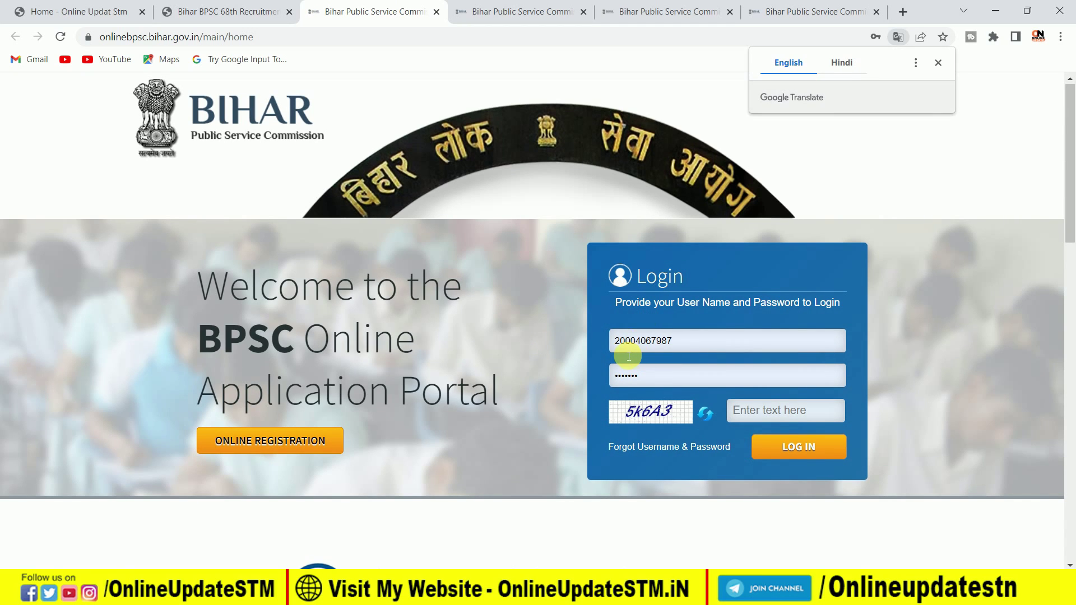
pyautogui.hotkey('ctrl', 'Tab')
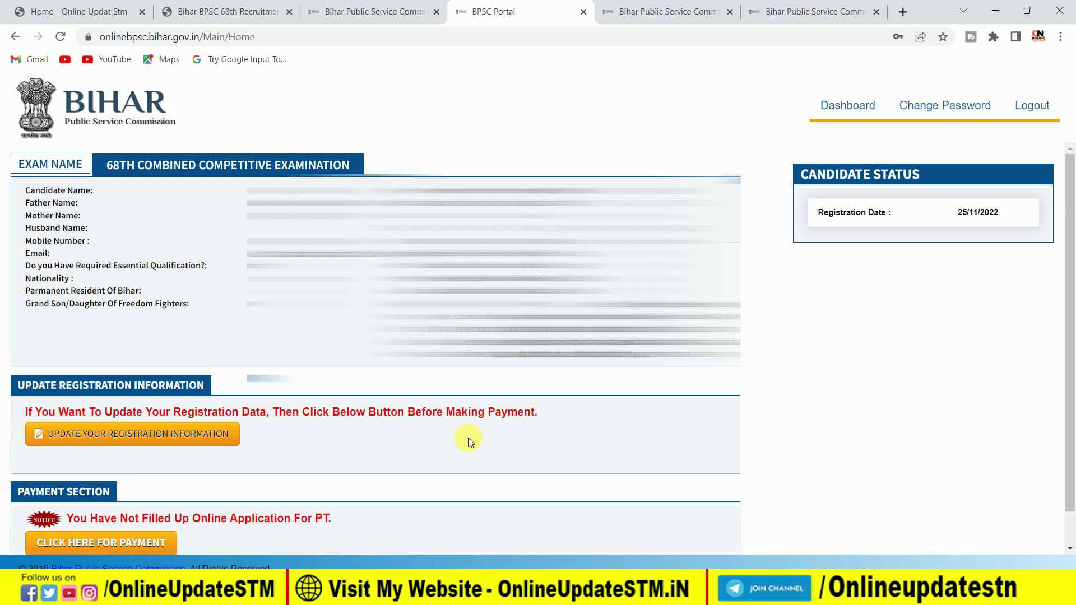
# - Start the examination fee payment from the candidate dashboard and confirm proceeding from the fee details to the payment gateway
pyautogui.scroll(-1, 468, 438)
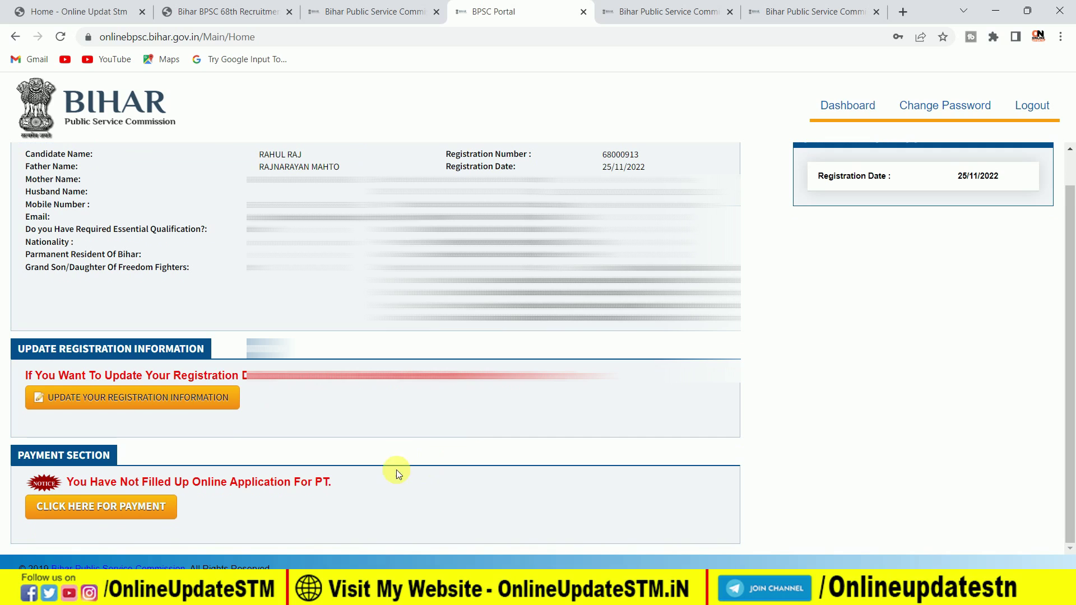
pyautogui.click(124, 504)
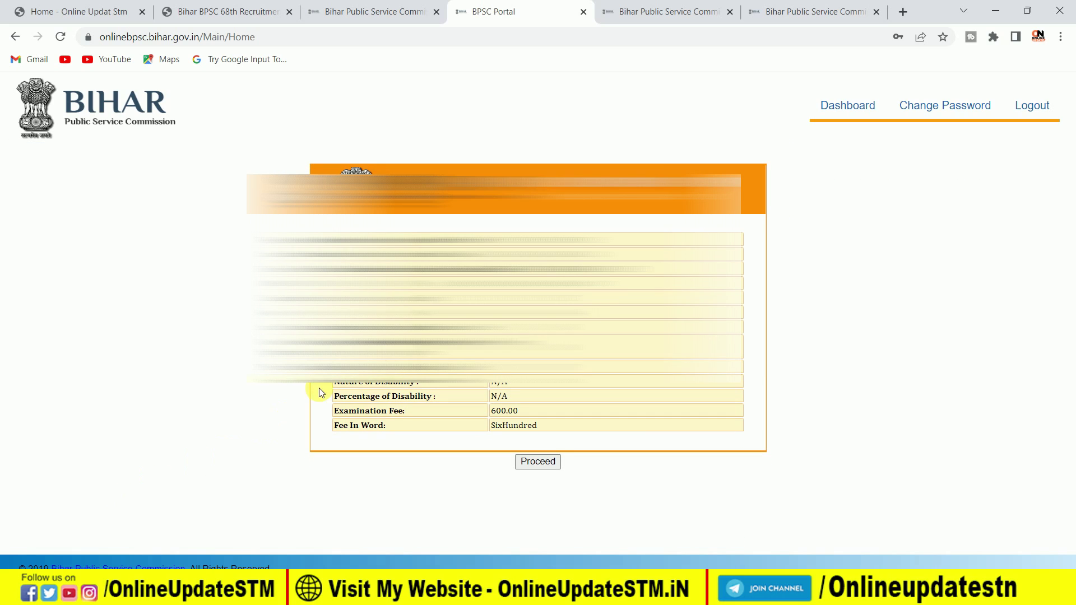
pyautogui.click(536, 463)
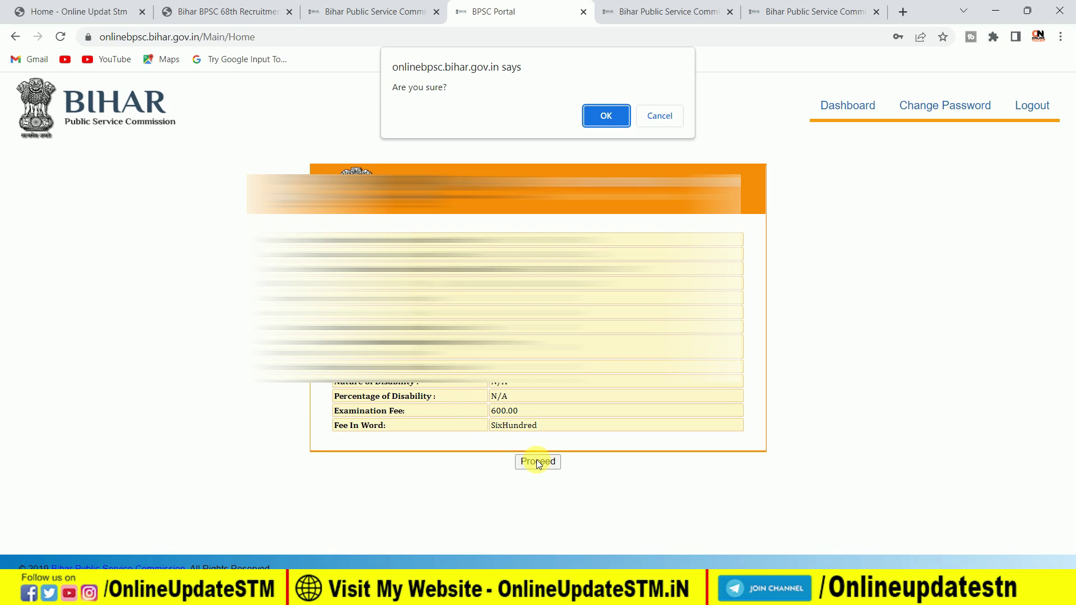
pyautogui.click(607, 117)
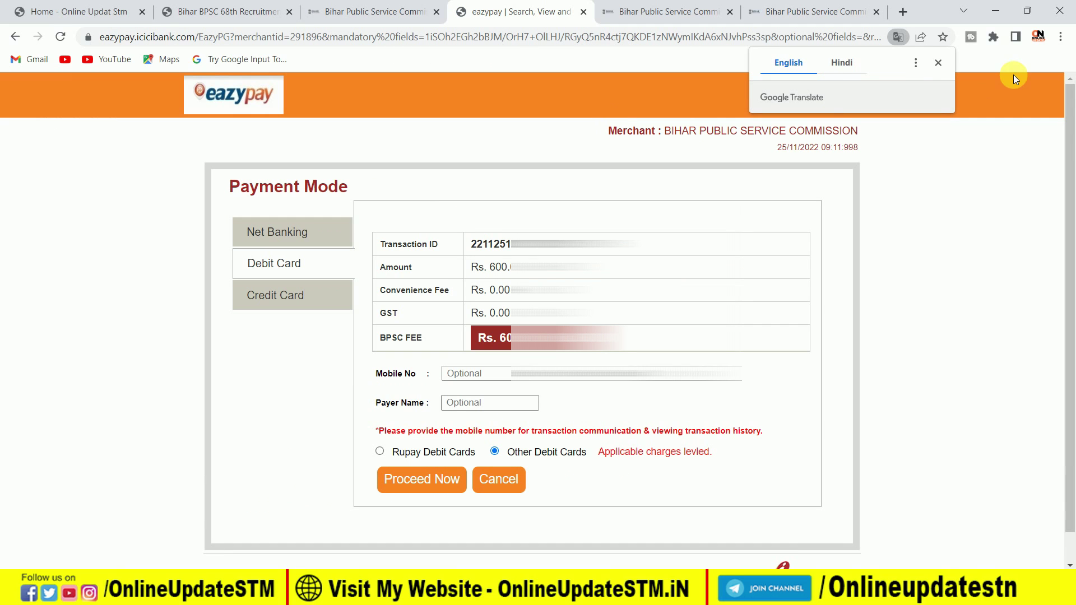
# - Proceed with the Other Debit Cards payment mode to the card details page, dismissing the translation prompts
pyautogui.click(937, 62)
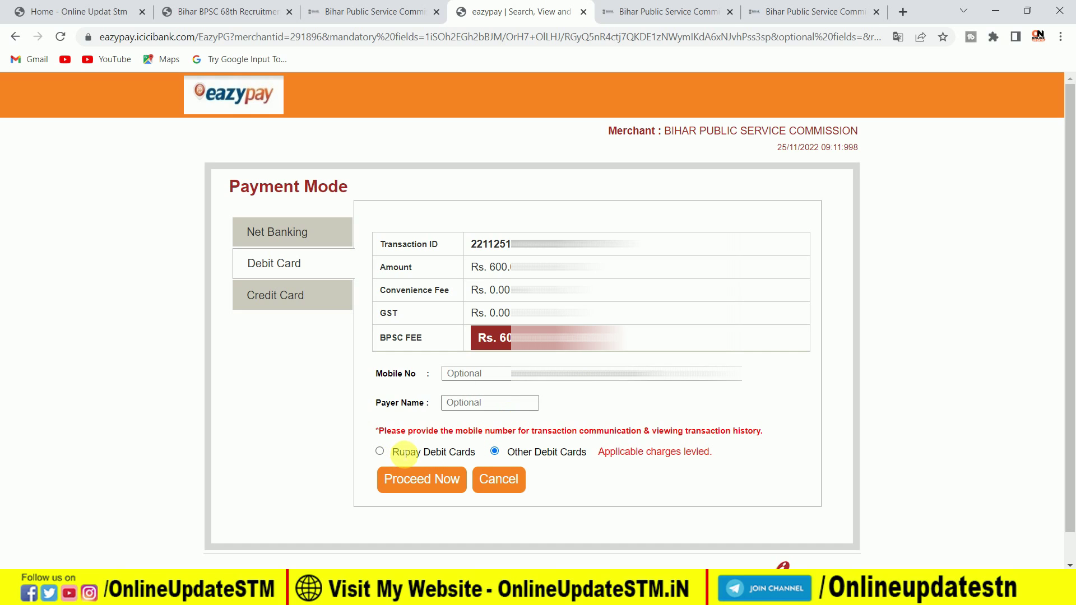
pyautogui.click(433, 480)
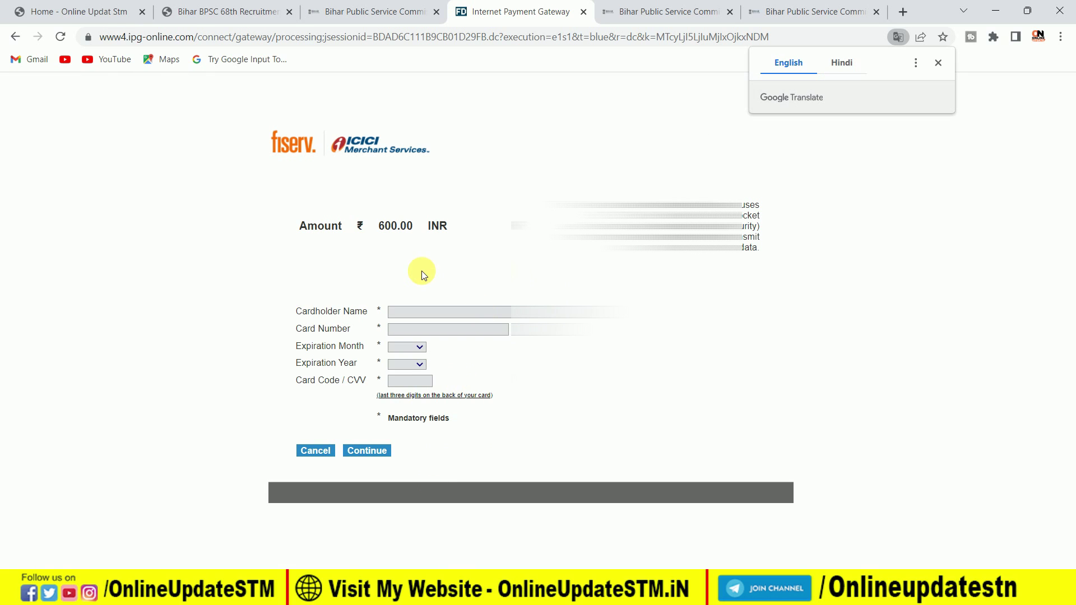
pyautogui.click(939, 63)
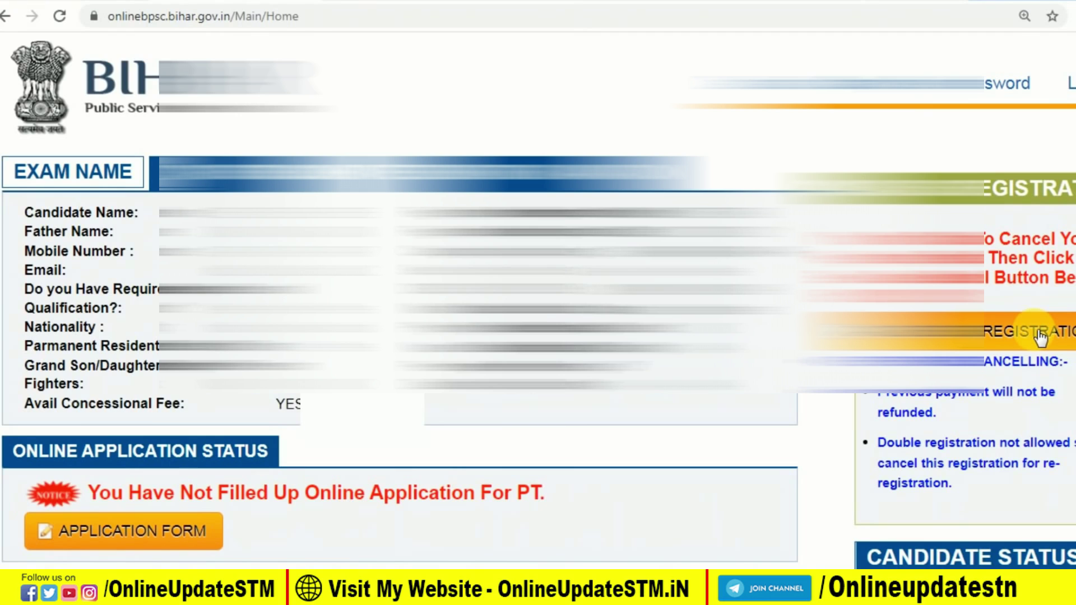
# - Open the PT application form from the online application status section and answer No to being a Bihar Government Employee
pyautogui.click(85, 536)
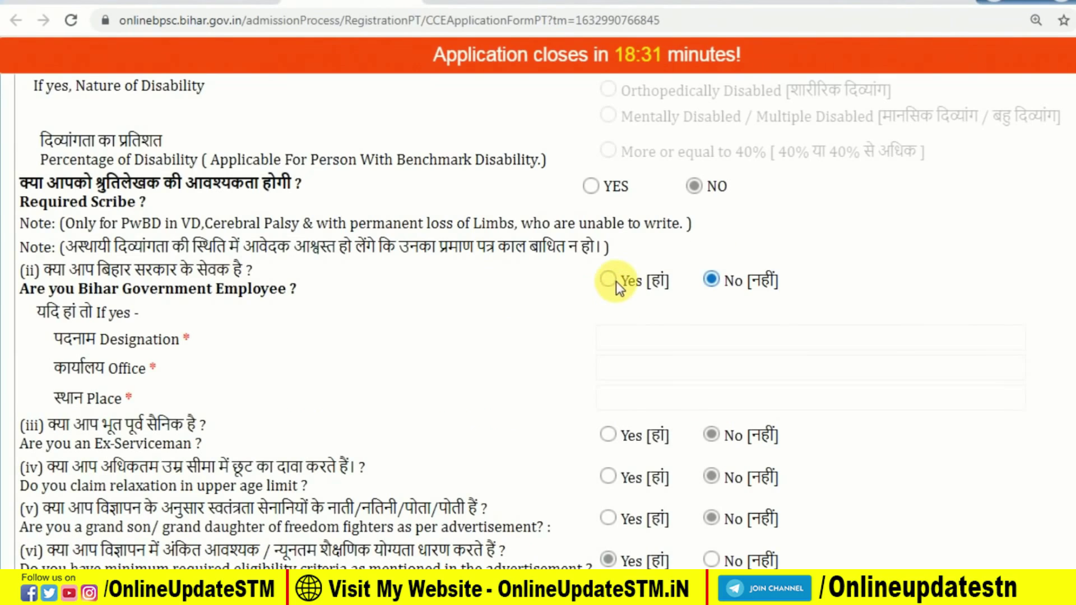
pyautogui.click(610, 279)
pyautogui.click(712, 279)
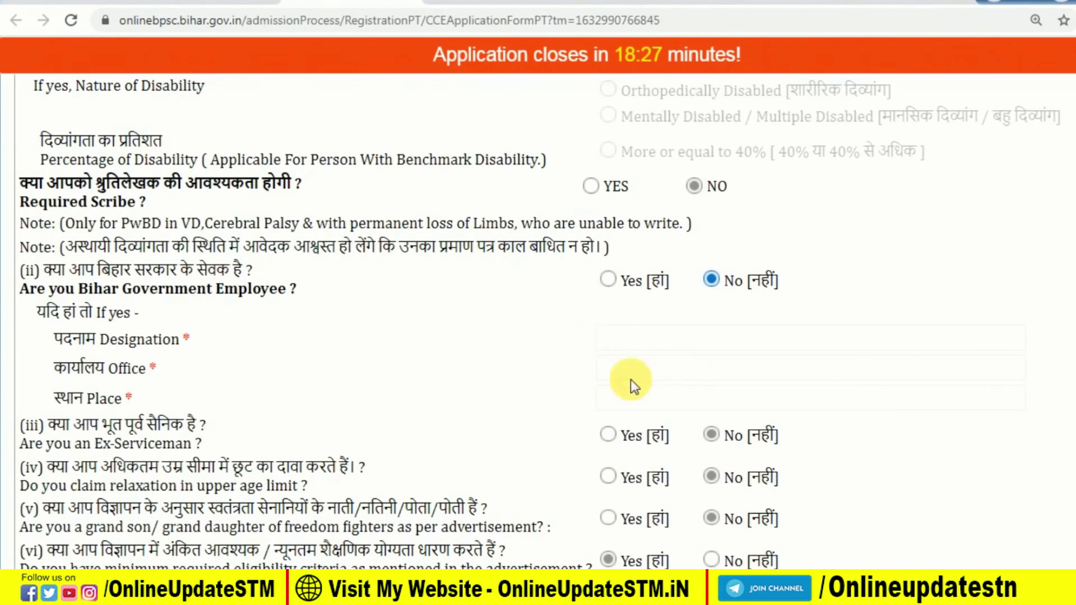
# - Switch the Ex-Serviceman answer to Yes and back to No
pyautogui.scroll(-5, 914, 341)
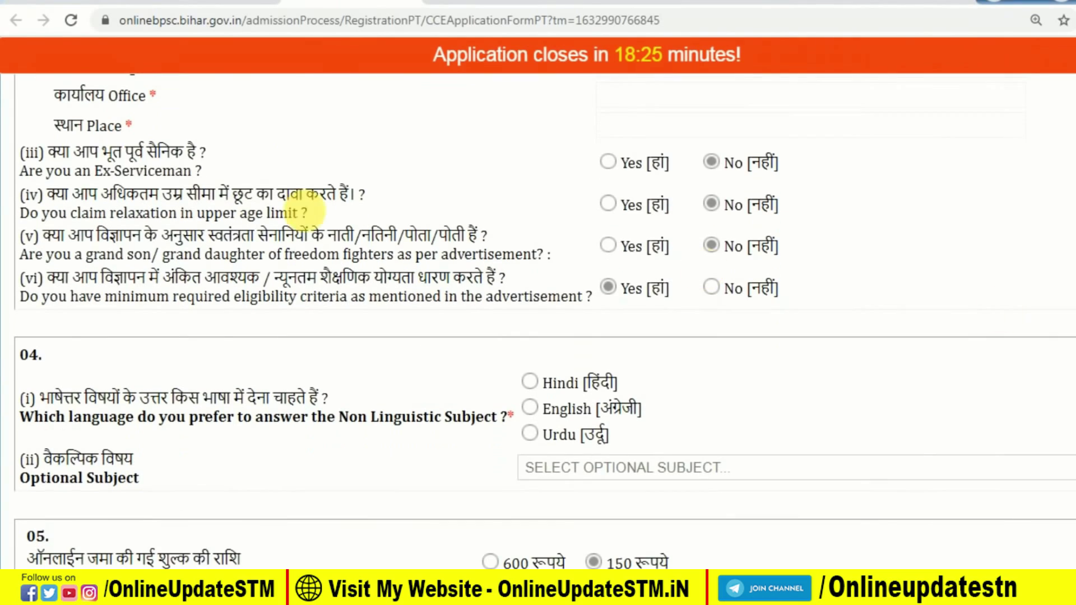
pyautogui.click(608, 163)
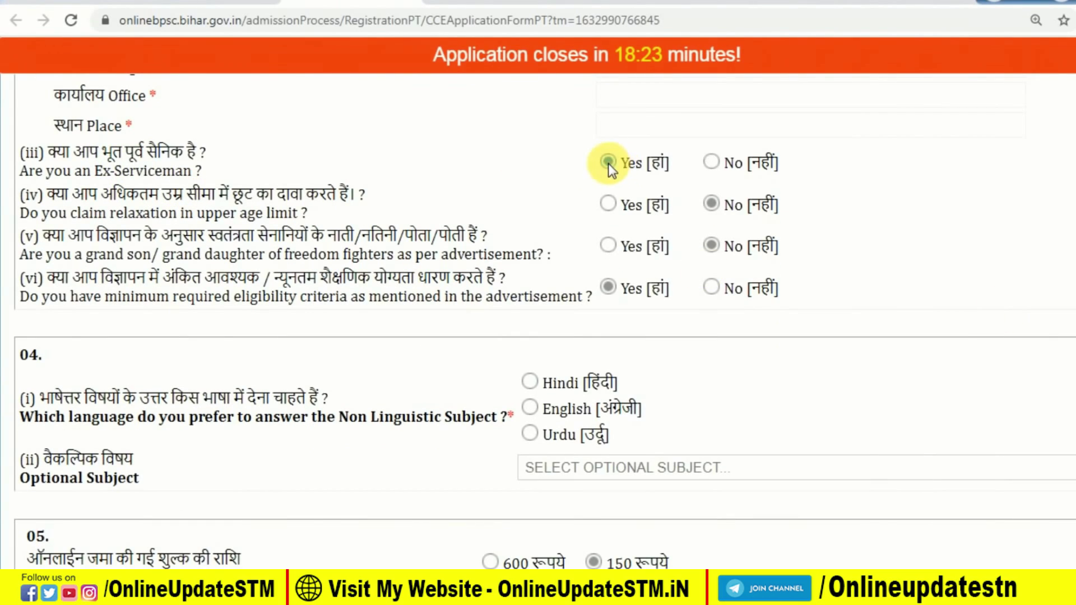
pyautogui.click(711, 163)
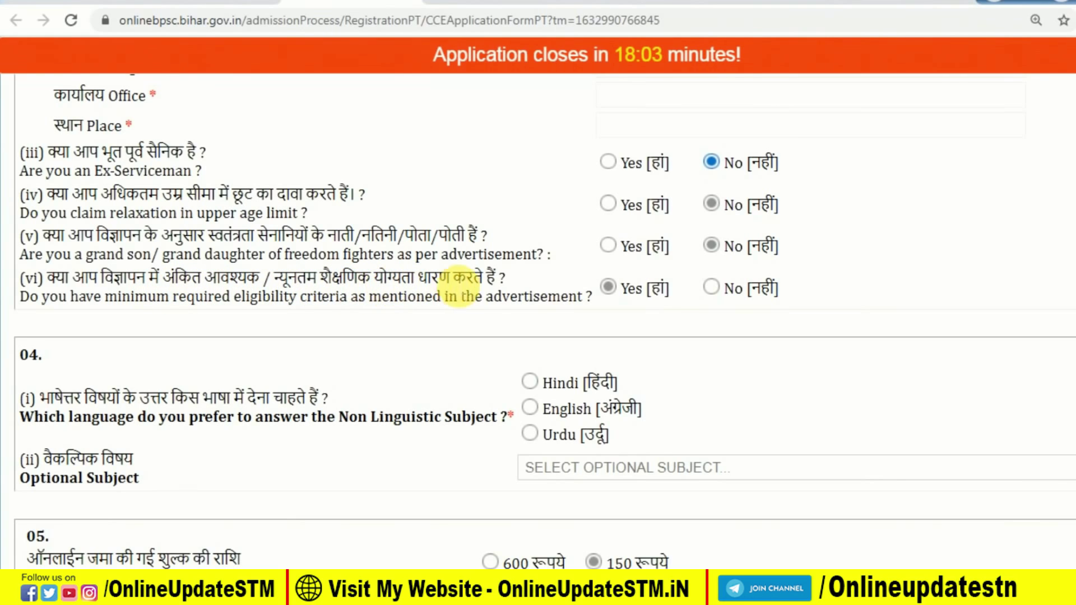
pyautogui.scroll(-3, 1017, 364)
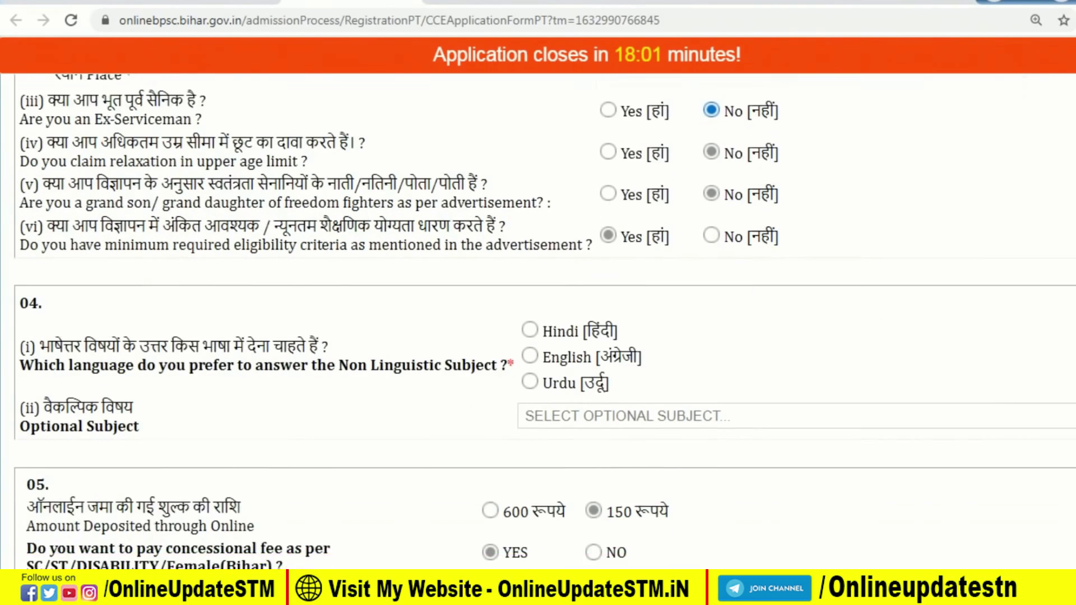